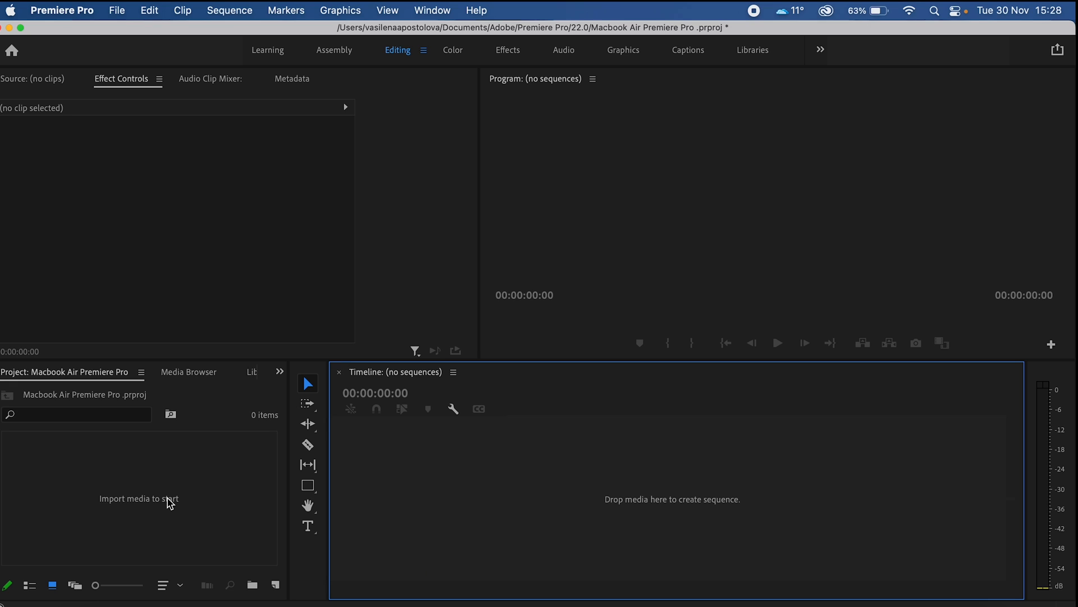
- Import video.mp4, video (1).mp4, MOV_0575.mp4 and the Hiccups mp3 from Downloads into the project
{"action": "double_click", "coordinate": [168, 503]}
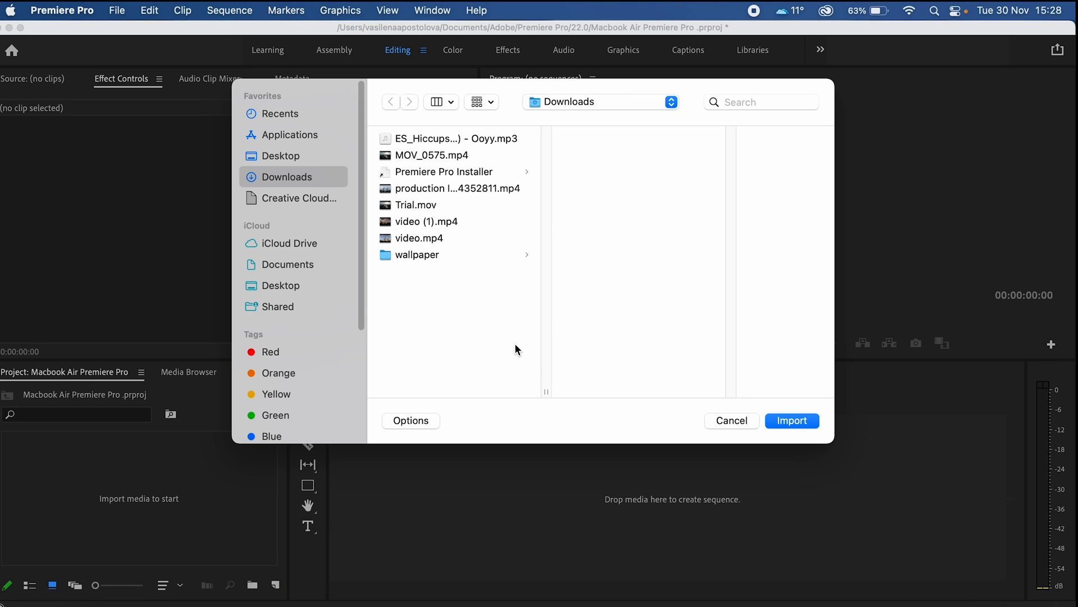
{"action": "left_click", "coordinate": [444, 239]}
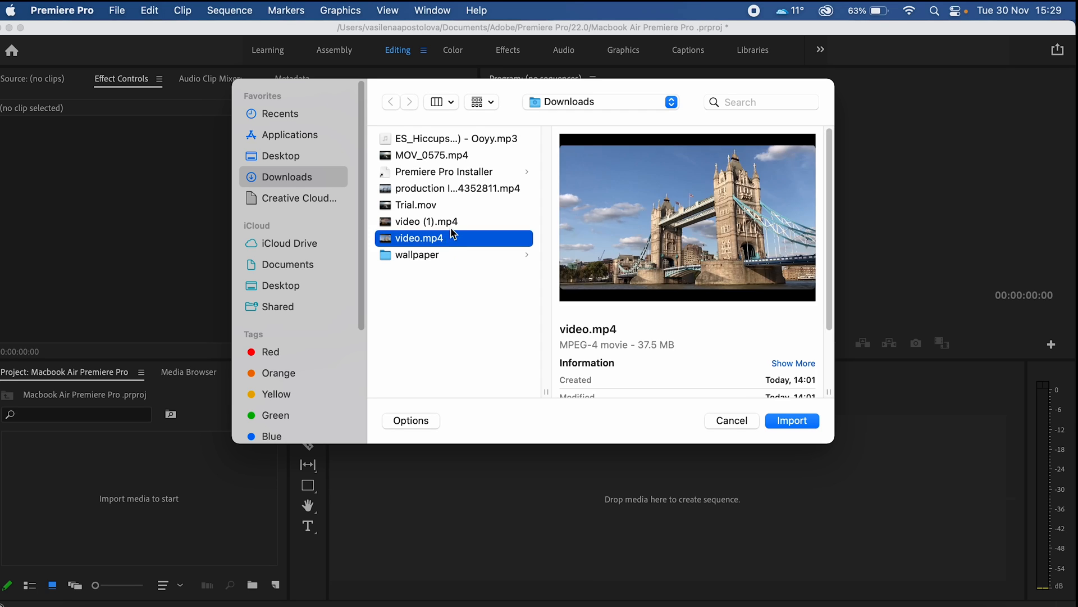
{"action": "left_click", "coordinate": [438, 157], "text": "super"}
{"action": "left_click", "coordinate": [447, 140], "text": "super"}
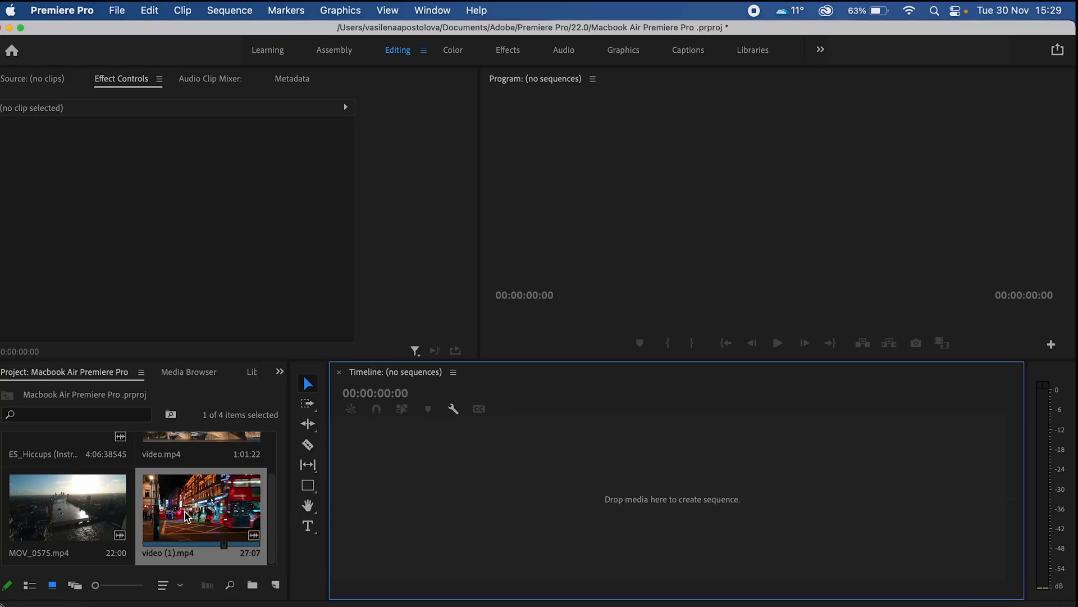
{"action": "scroll", "coordinate": [234, 505], "scroll_direction": "up", "scroll_amount": 3}
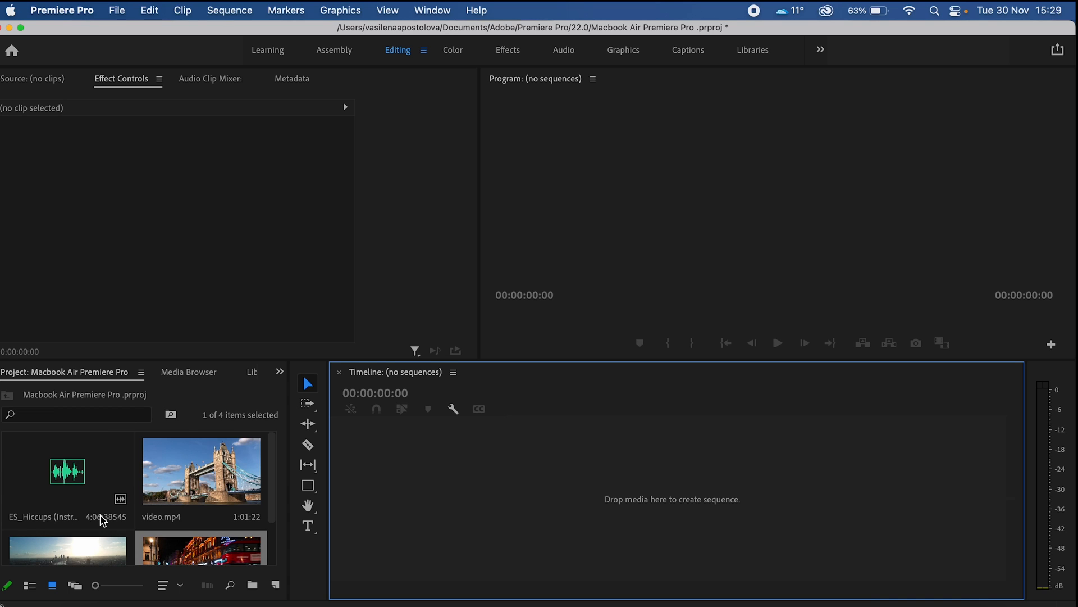
{"action": "scroll", "coordinate": [103, 516], "scroll_direction": "down", "scroll_amount": 3}
{"action": "scroll", "coordinate": [196, 505], "scroll_direction": "up", "scroll_amount": 3}
- Build a sequence from video.mp4, with MOV_0575.mp4 on V2 and video (1).mp4 later on V1
{"action": "left_click_drag", "start_coordinate": [197, 506], "coordinate": [421, 486]}
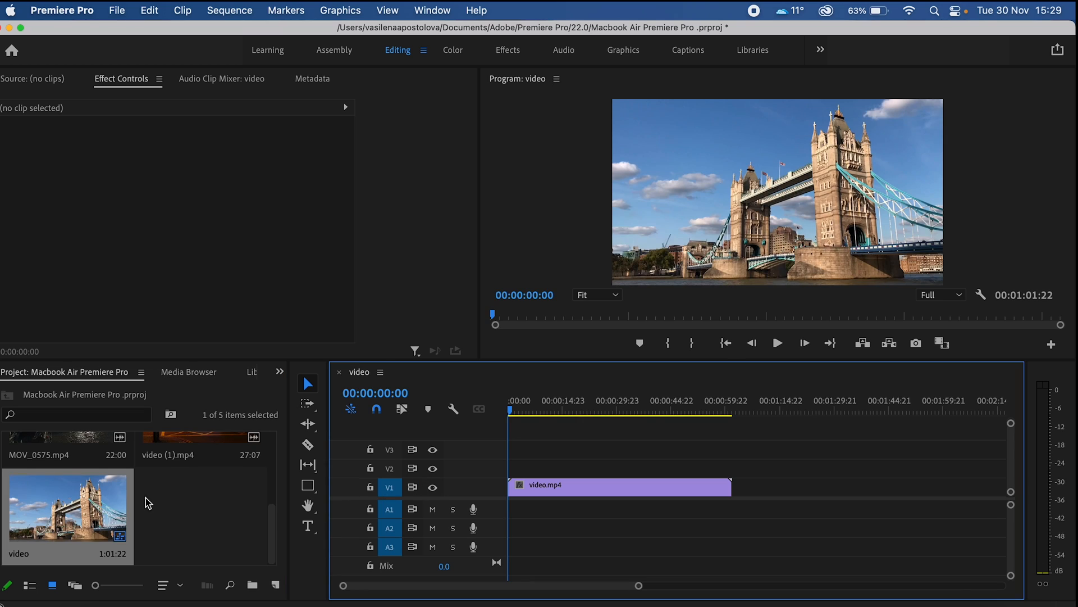
{"action": "scroll", "coordinate": [200, 490], "scroll_direction": "down", "scroll_amount": 2}
{"action": "scroll", "coordinate": [200, 490], "scroll_direction": "up", "scroll_amount": 3}
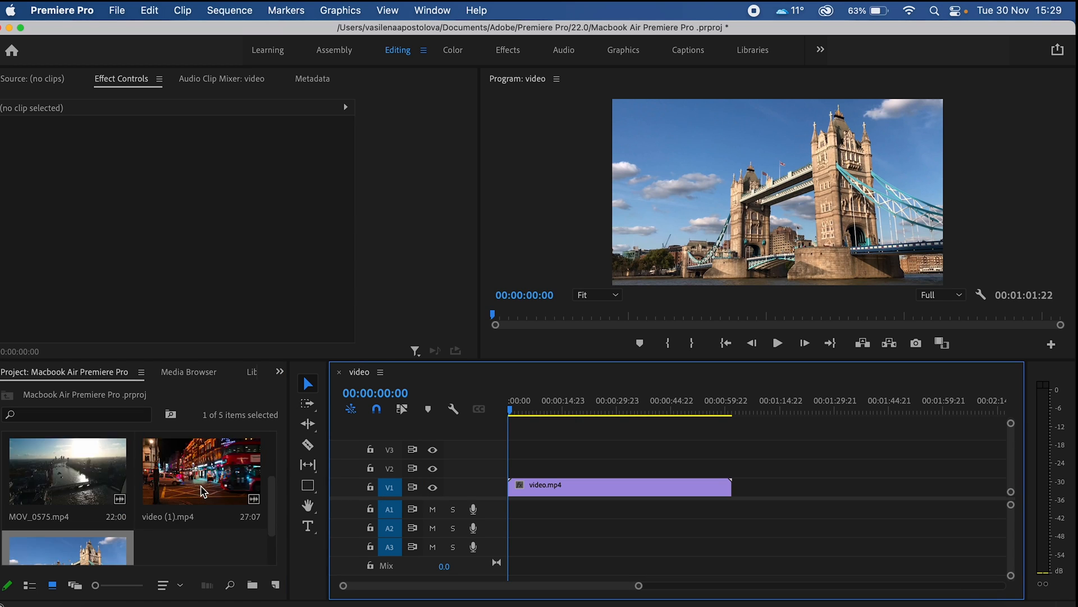
{"action": "scroll", "coordinate": [198, 492], "scroll_direction": "down", "scroll_amount": 1}
{"action": "scroll", "coordinate": [196, 493], "scroll_direction": "up", "scroll_amount": 1}
{"action": "left_click_drag", "start_coordinate": [68, 505], "coordinate": [722, 465]}
{"action": "left_click_drag", "start_coordinate": [200, 505], "coordinate": [795, 501]}
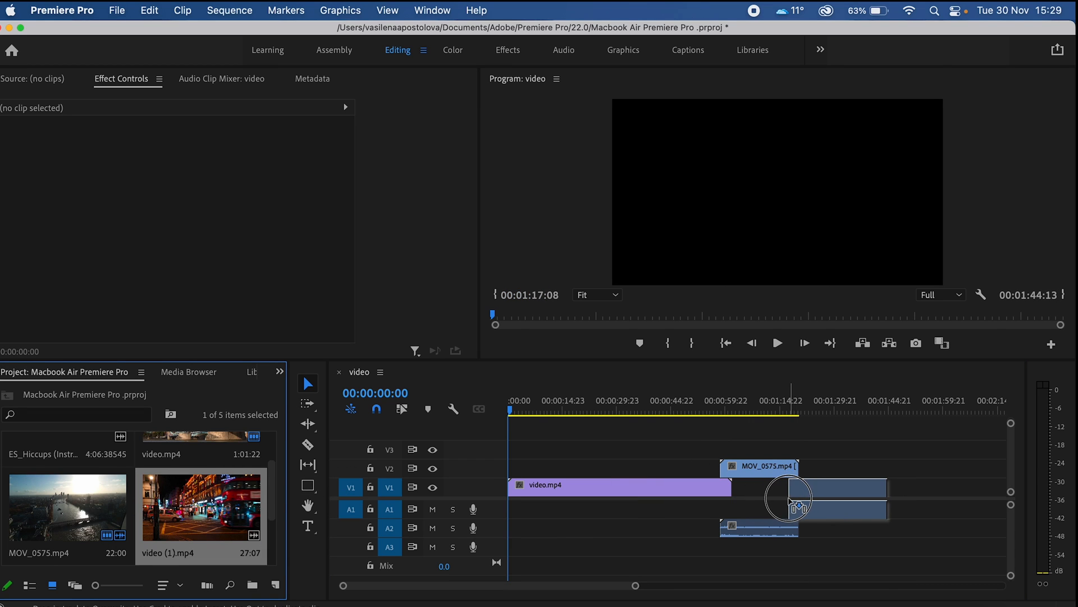
{"action": "left_click_drag", "start_coordinate": [795, 503], "coordinate": [792, 503]}
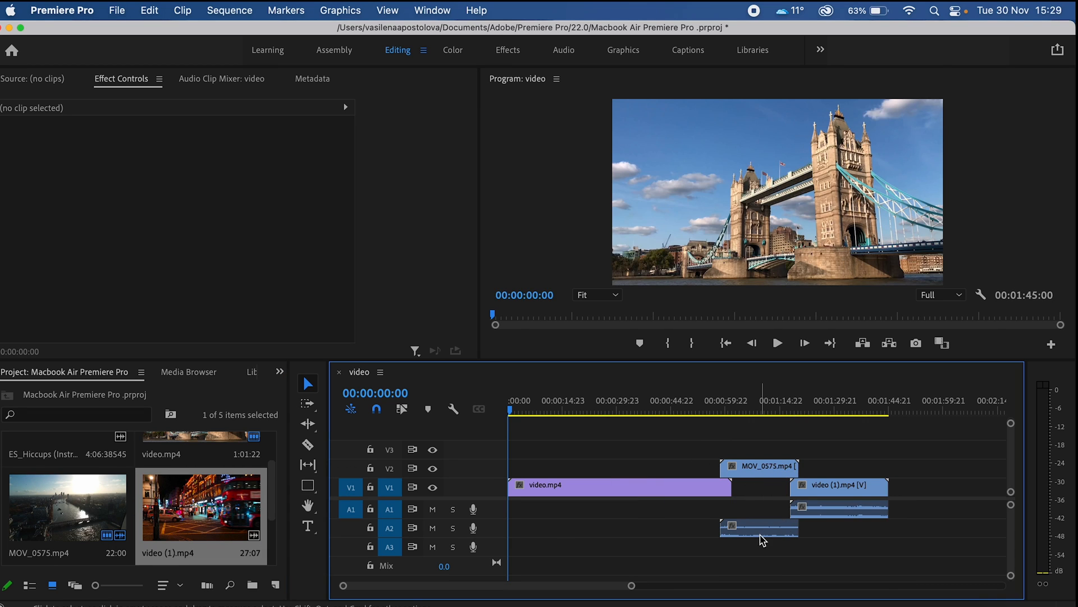
- Remove the audio clips of MOV_0575.mp4 and video (1).mp4 from the sequence
{"action": "left_click", "coordinate": [763, 532]}
{"action": "key", "text": "Delete"}
{"action": "left_click", "coordinate": [822, 512]}
{"action": "key", "text": "Delete"}
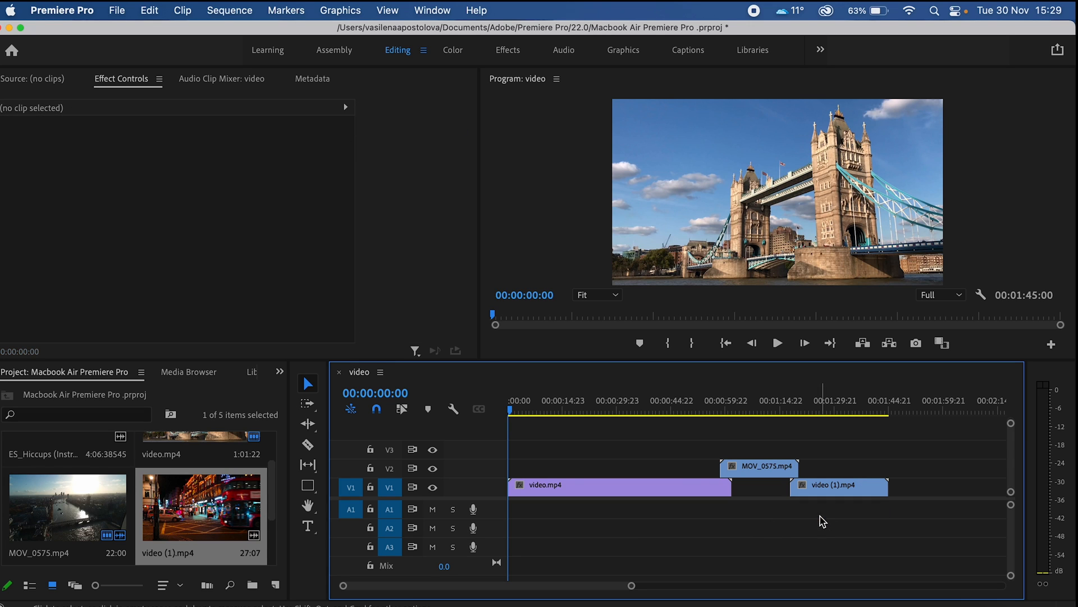
{"action": "scroll", "coordinate": [126, 476], "scroll_direction": "down", "scroll_amount": 2}
{"action": "scroll", "coordinate": [126, 480], "scroll_direction": "up", "scroll_amount": 4}
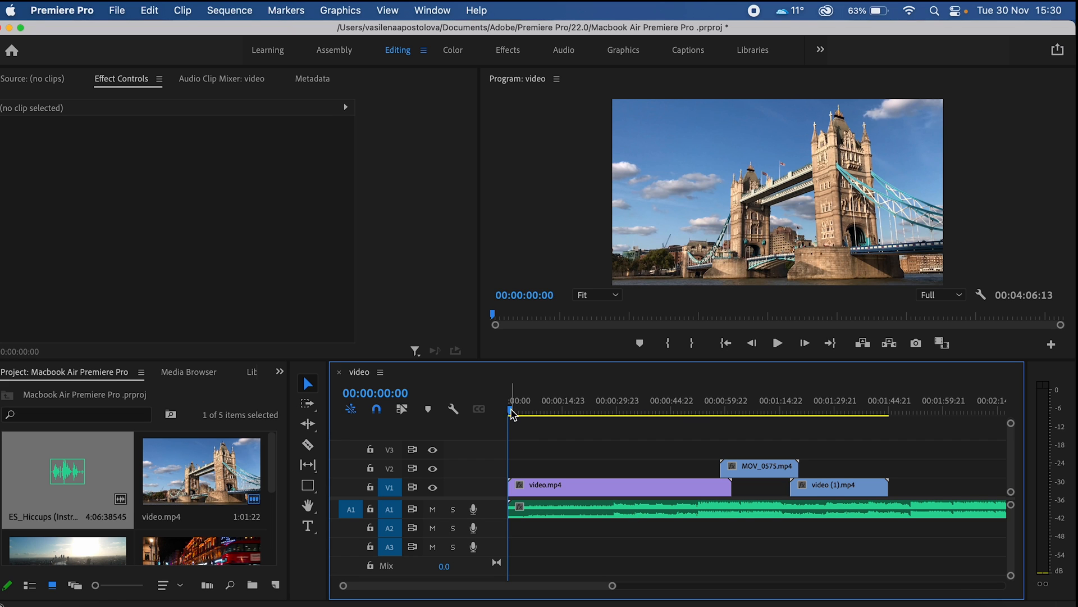
{"action": "left_click_drag", "start_coordinate": [511, 412], "coordinate": [860, 411]}
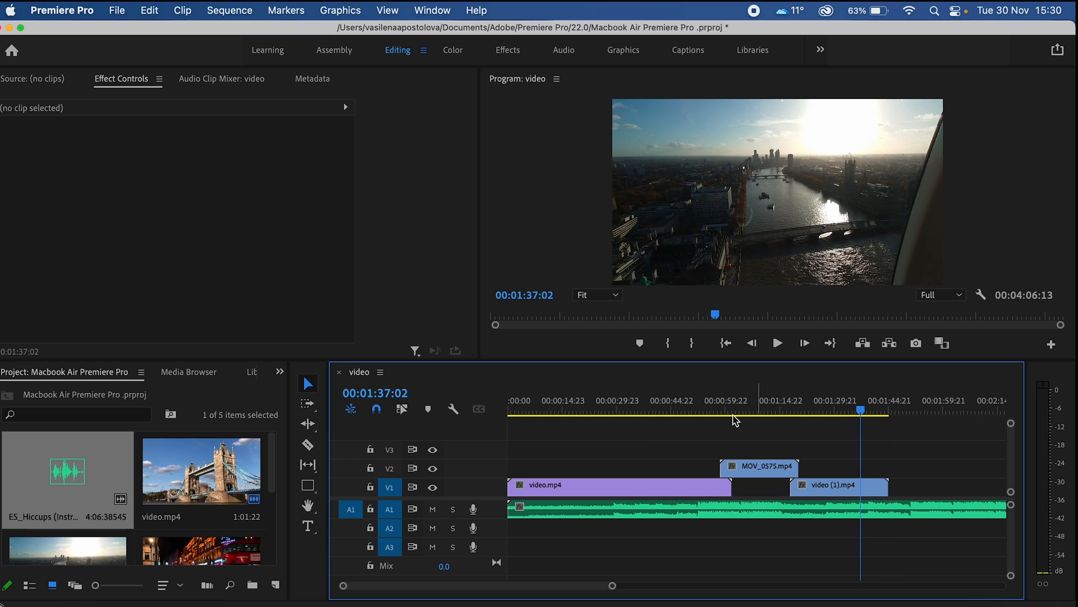
{"action": "left_click_drag", "start_coordinate": [858, 412], "coordinate": [503, 423]}
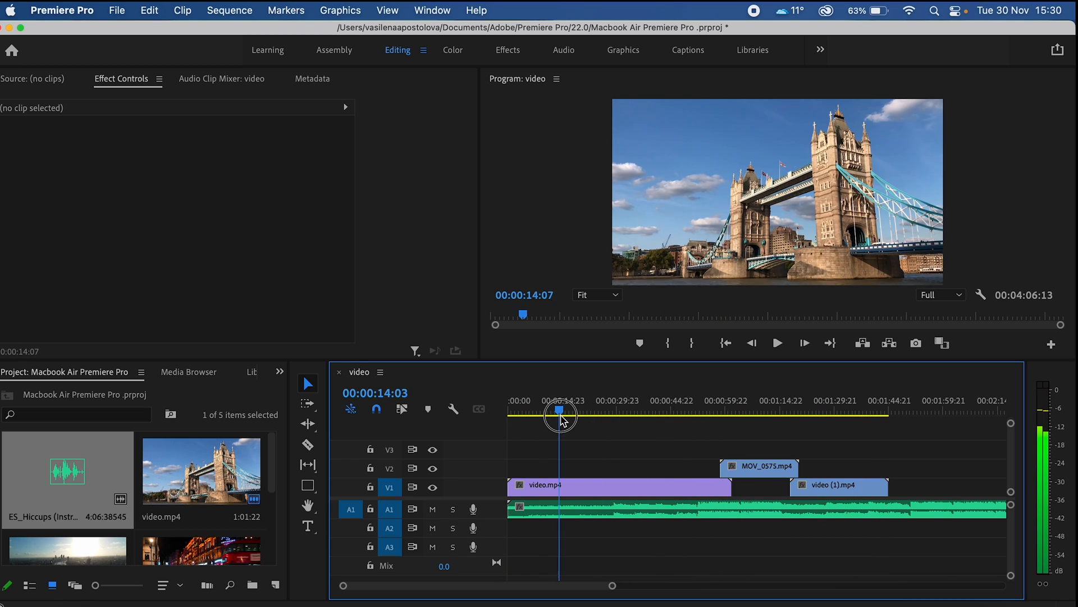
{"action": "mouse_move", "coordinate": [562, 419]}
{"action": "left_mouse_down"}
{"action": "mouse_move", "coordinate": [727, 401]}
{"action": "mouse_move", "coordinate": [944, 457]}
{"action": "mouse_move", "coordinate": [601, 449]}
{"action": "mouse_move", "coordinate": [706, 439]}
{"action": "left_mouse_up"}
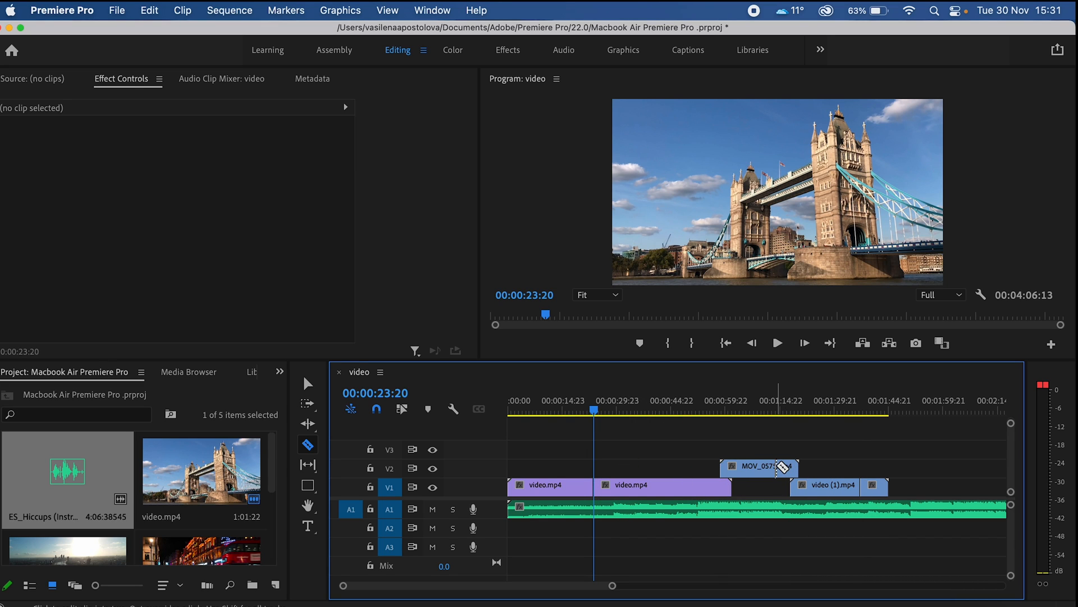
- Ripple delete the second half of video.mp4, keeping its first 23 seconds
{"action": "key", "text": "v"}
{"action": "left_click", "coordinate": [629, 490]}
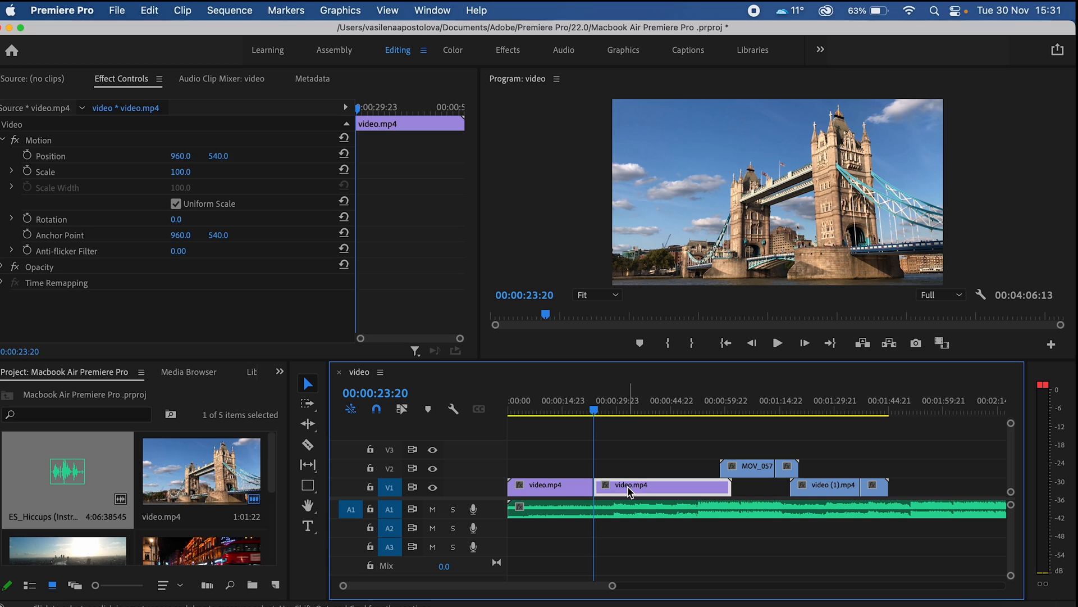
{"action": "key", "text": "shift+Delete"}
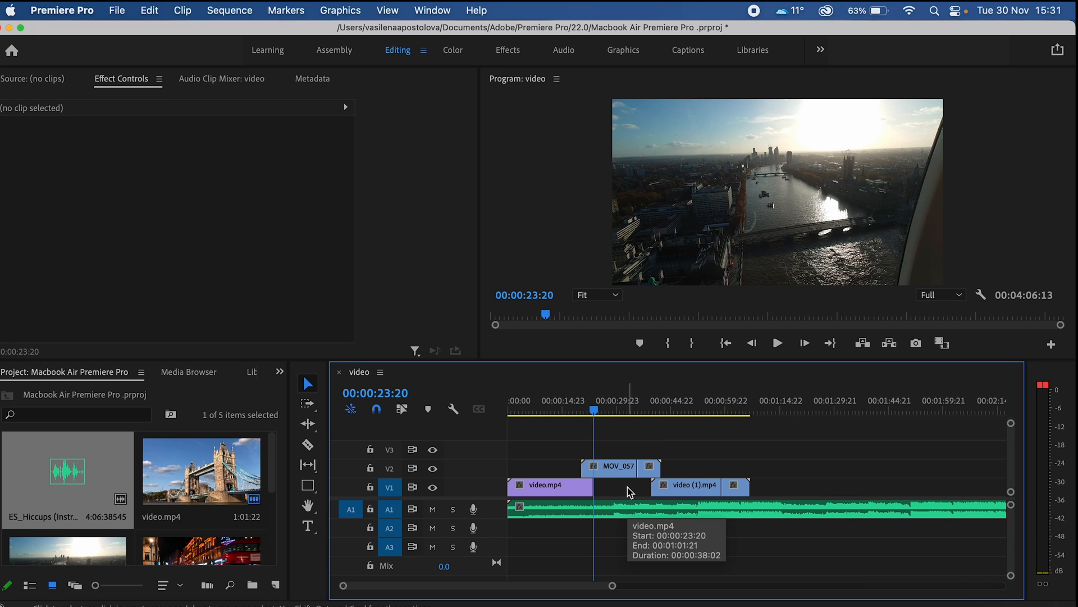
- Delete the leftover tail of video (1).mp4 and return the playhead to the sequence start
{"action": "left_click", "coordinate": [654, 469]}
{"action": "key", "text": "ctrl+z"}
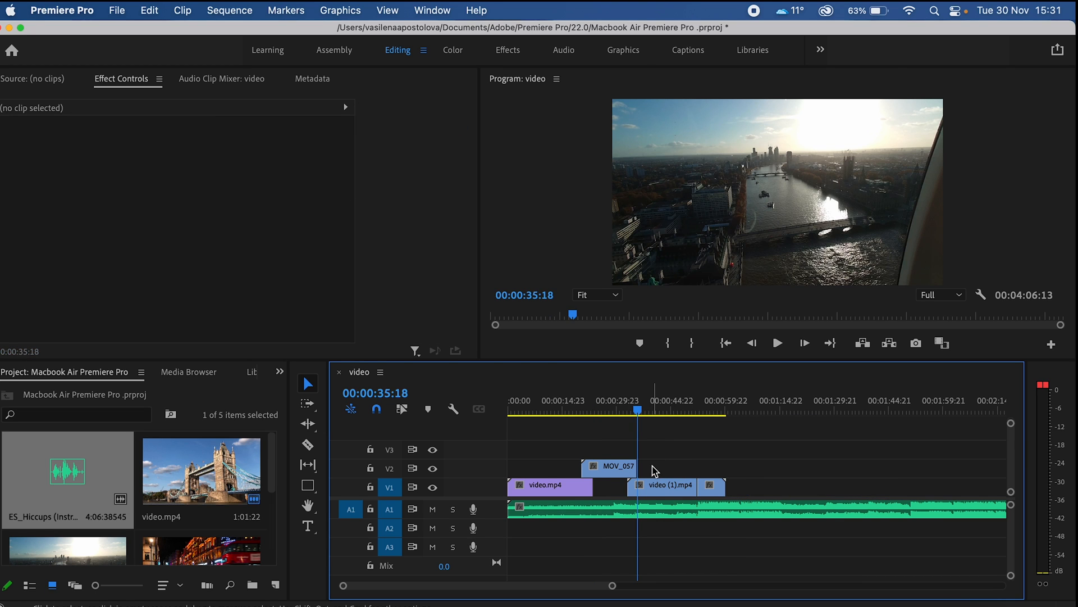
{"action": "left_click", "coordinate": [711, 486]}
{"action": "key", "text": "Delete"}
{"action": "key", "text": "Down"}
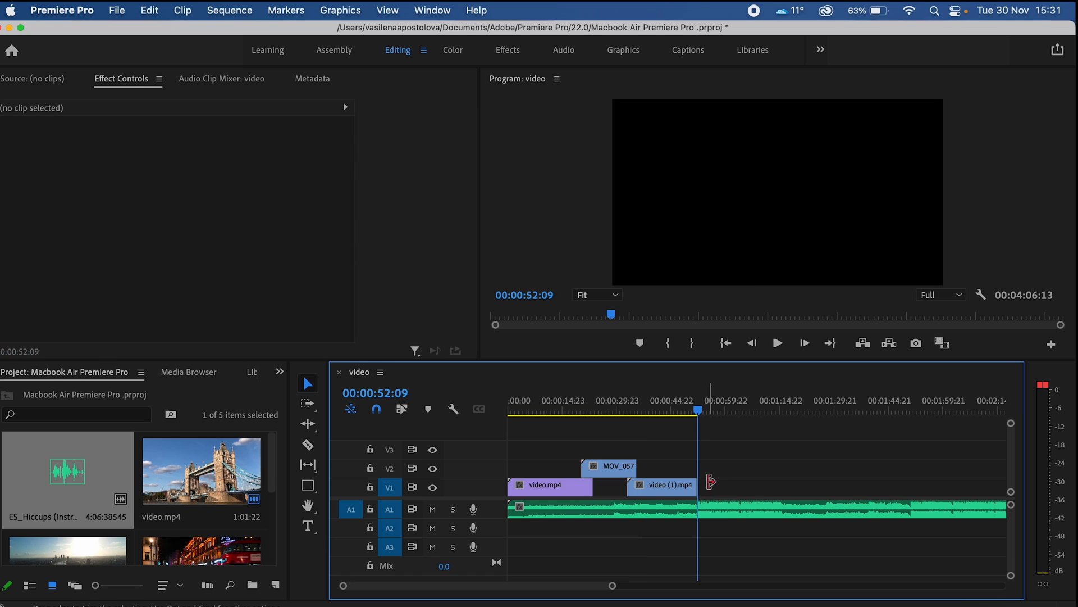
{"action": "left_click_drag", "start_coordinate": [698, 411], "coordinate": [481, 434]}
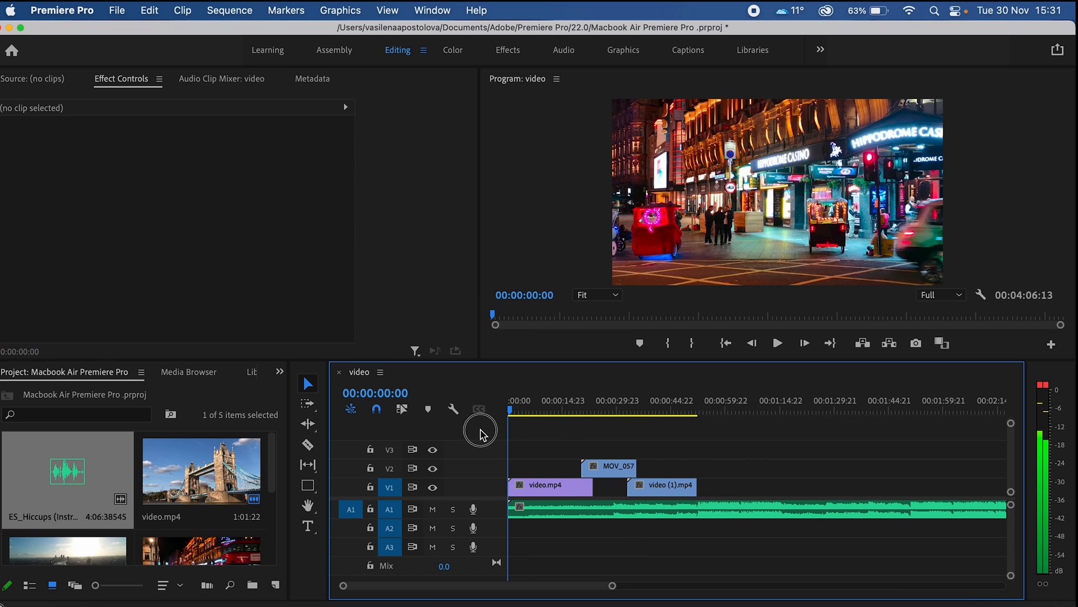
{"action": "key", "text": "space"}
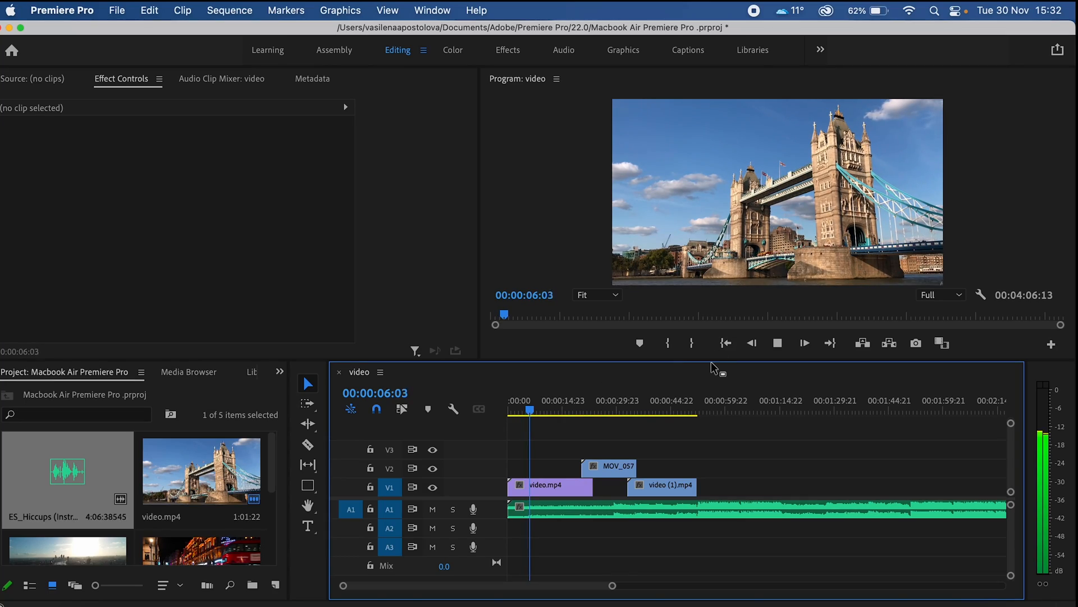
{"action": "left_click_drag", "start_coordinate": [711, 360], "coordinate": [709, 478]}
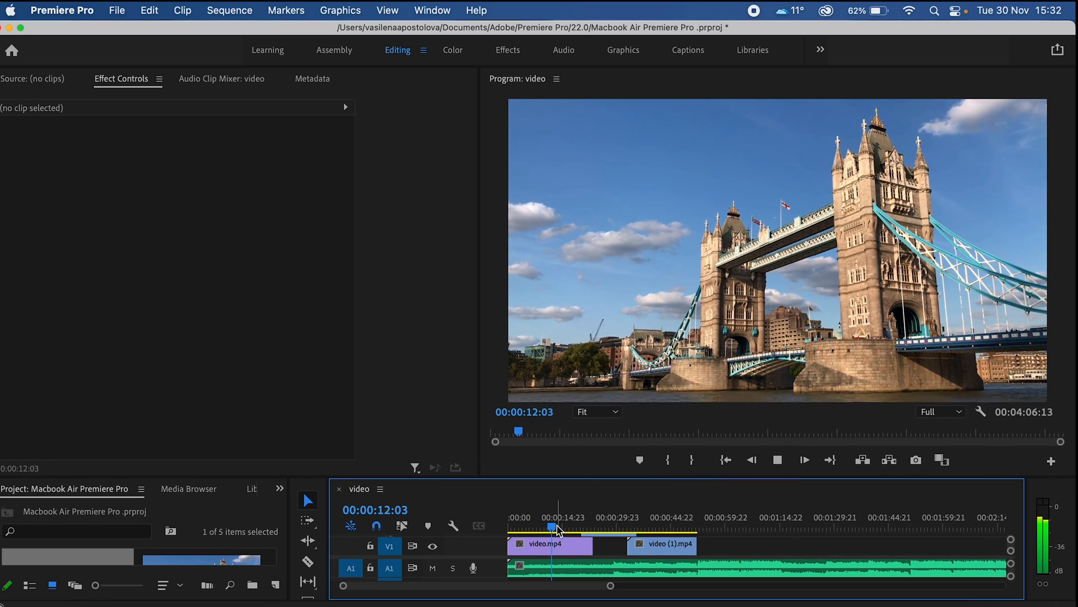
{"action": "left_click_drag", "start_coordinate": [580, 531], "coordinate": [621, 527]}
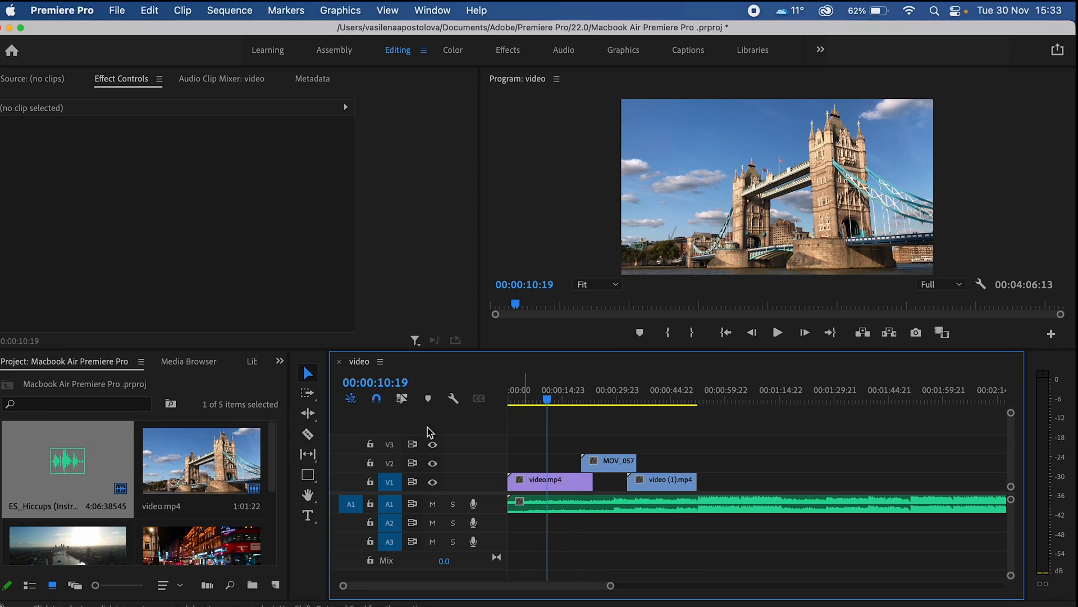
- Draw a white rectangle graphic over the Tower Bridge shot
{"action": "left_click", "coordinate": [309, 477]}
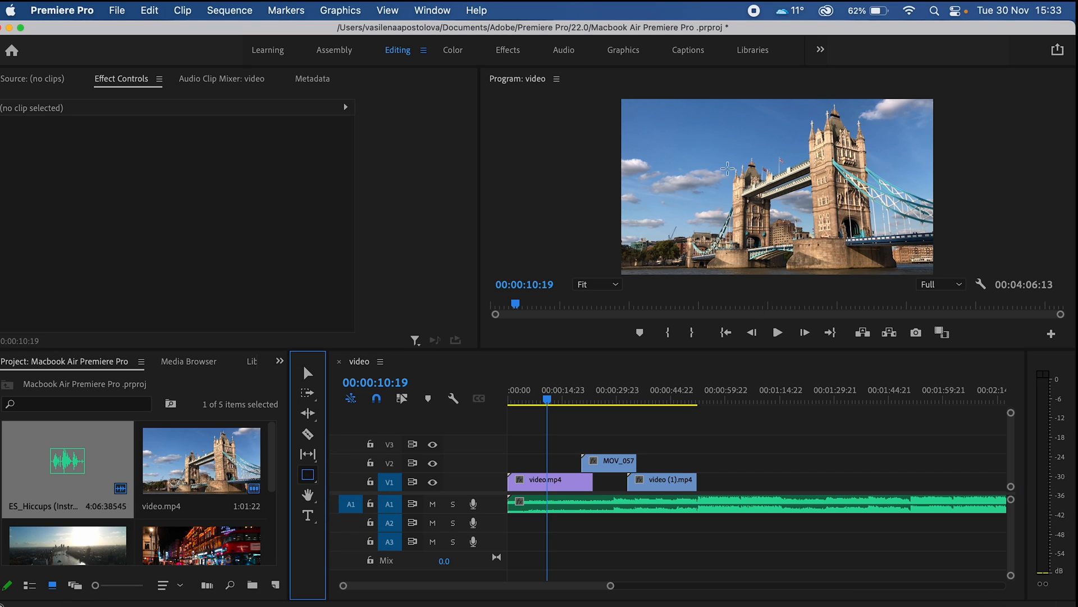
{"action": "left_click_drag", "start_coordinate": [628, 146], "coordinate": [899, 269]}
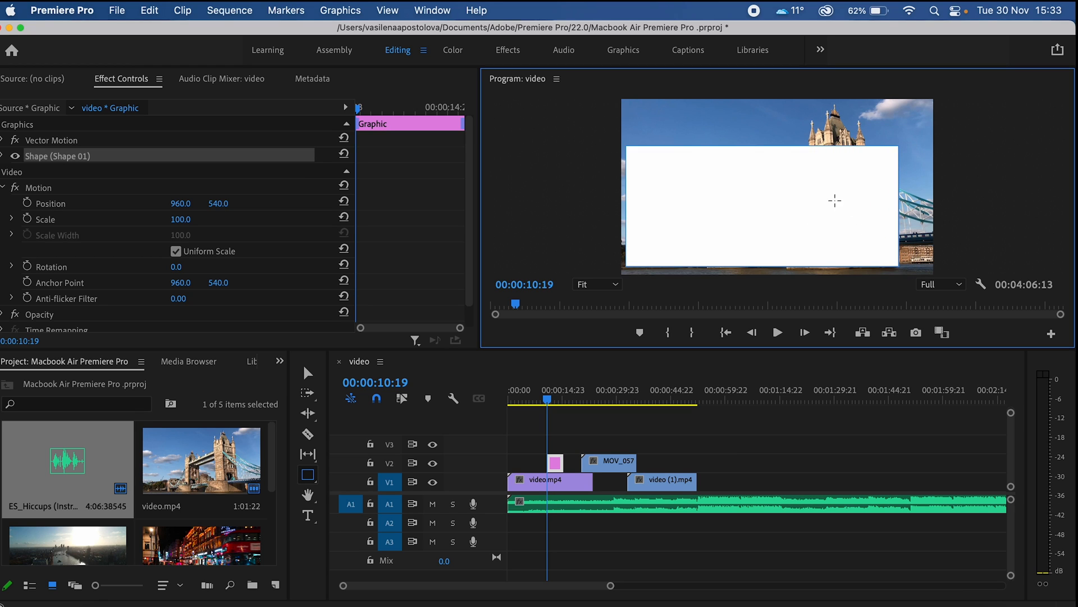
{"action": "left_click", "coordinate": [695, 457]}
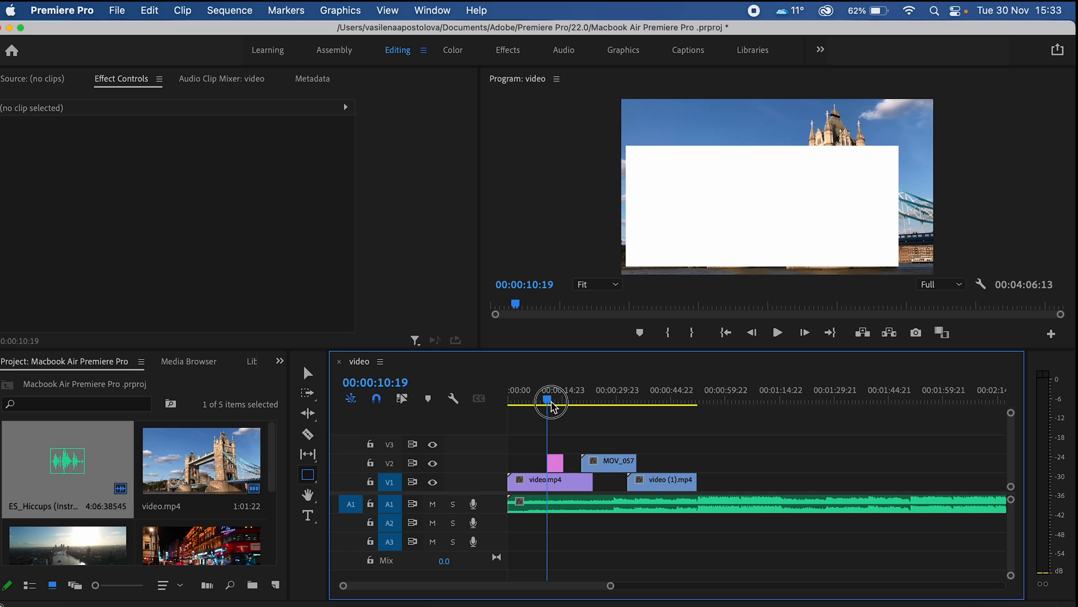
{"action": "left_click_drag", "start_coordinate": [548, 396], "coordinate": [573, 396]}
- Add a LONDON text title and move its V3 clip earlier to overlap the rectangle
{"action": "key", "text": "t"}
{"action": "left_click", "coordinate": [715, 163]}
{"action": "type", "text": "LONDON"}
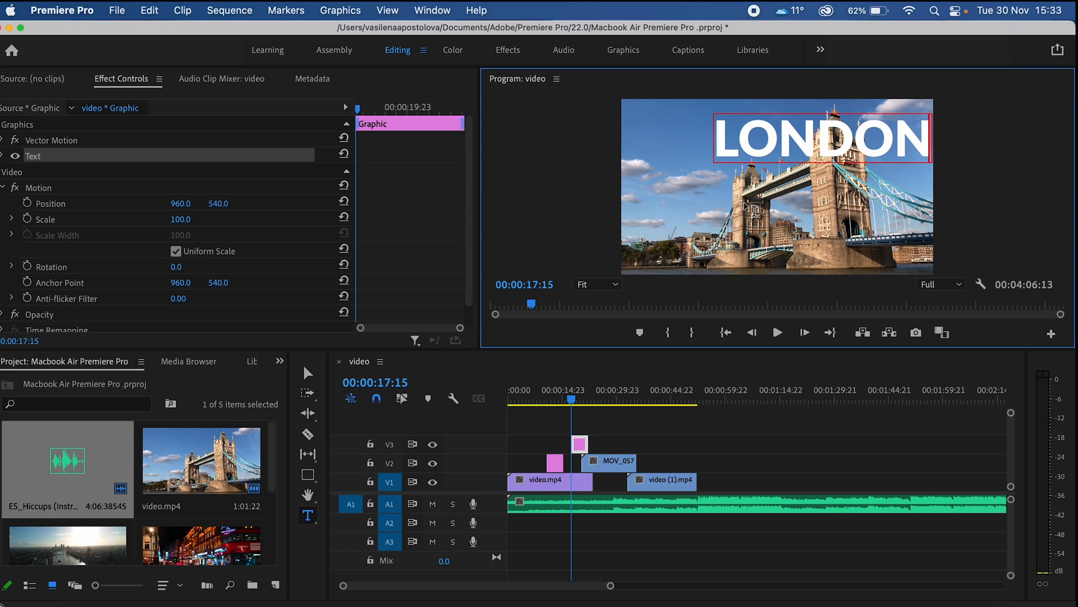
{"action": "left_click", "coordinate": [723, 440]}
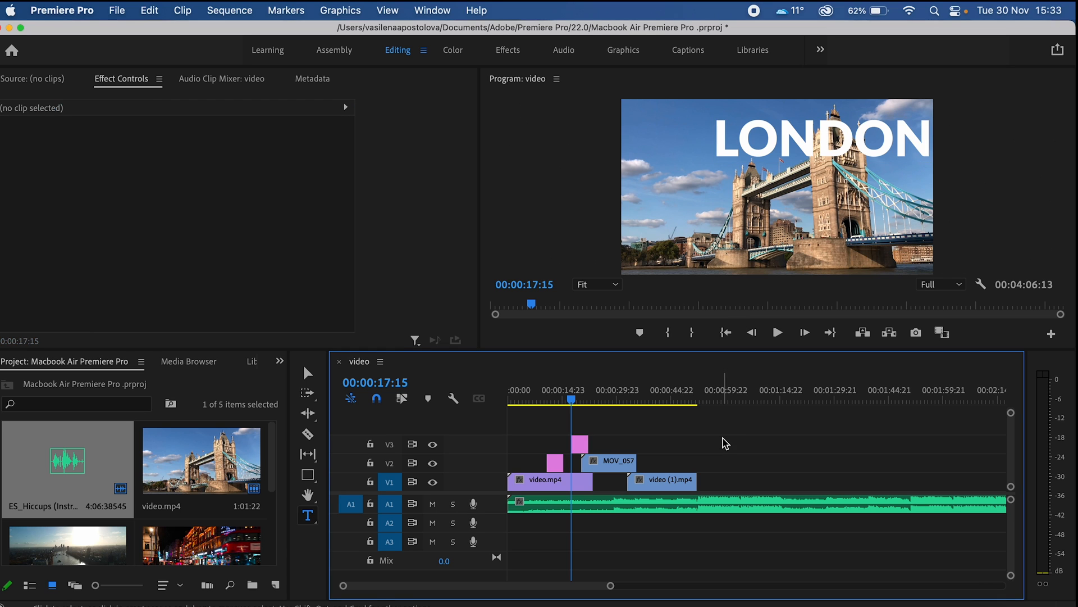
{"action": "key", "text": "v"}
{"action": "left_click_drag", "start_coordinate": [579, 447], "coordinate": [557, 448]}
- Reposition the LONDON text down over the white box in the Program monitor
{"action": "left_click_drag", "start_coordinate": [572, 403], "coordinate": [559, 408]}
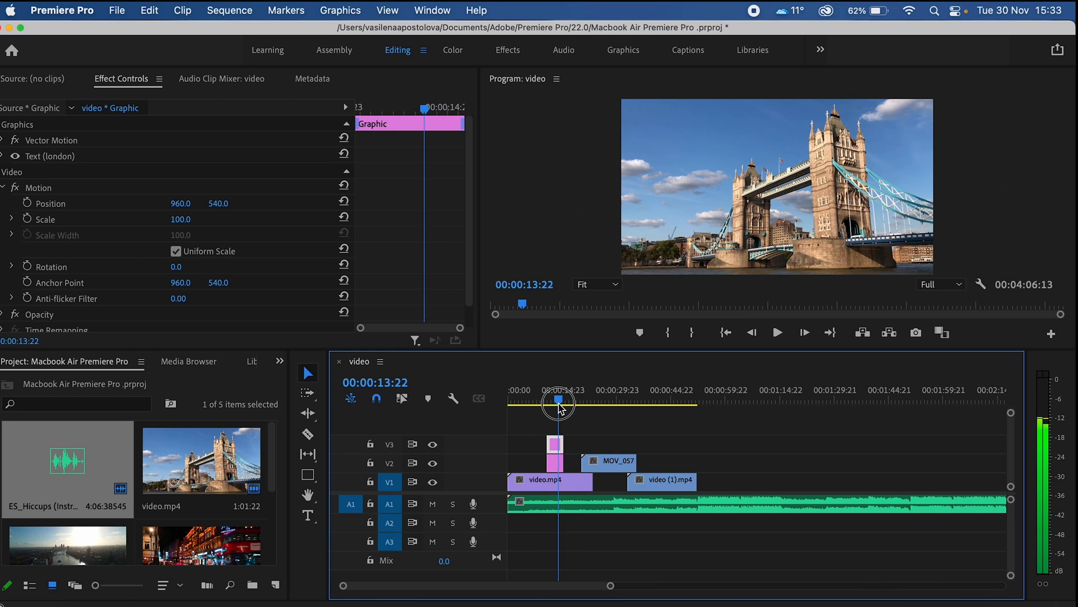
{"action": "left_click", "coordinate": [553, 462]}
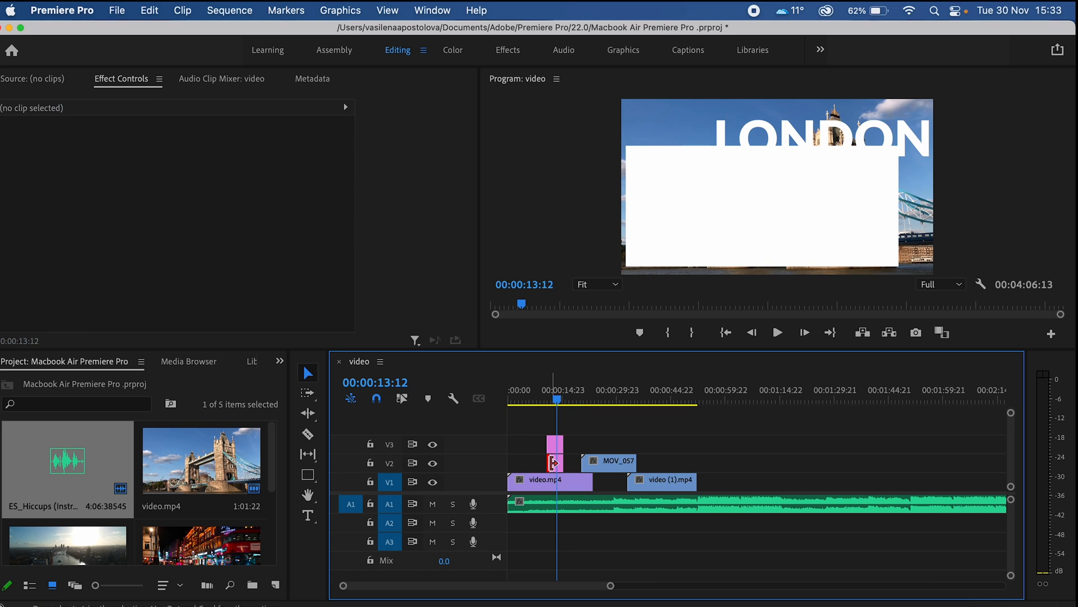
{"action": "left_click_drag", "start_coordinate": [555, 409], "coordinate": [552, 408]}
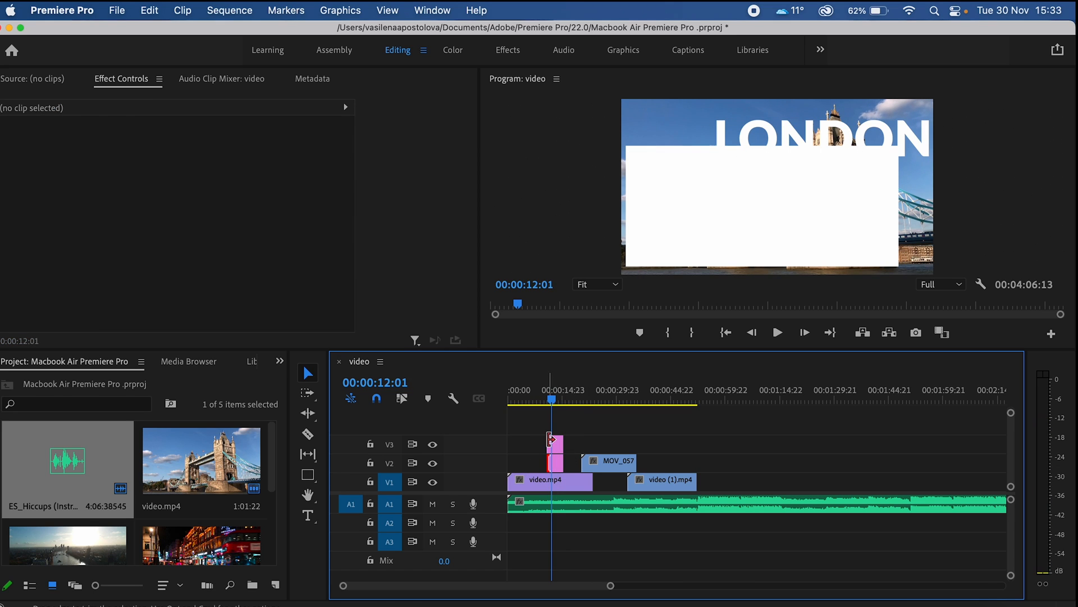
{"action": "left_click", "coordinate": [555, 448]}
{"action": "left_click_drag", "start_coordinate": [858, 134], "coordinate": [797, 157]}
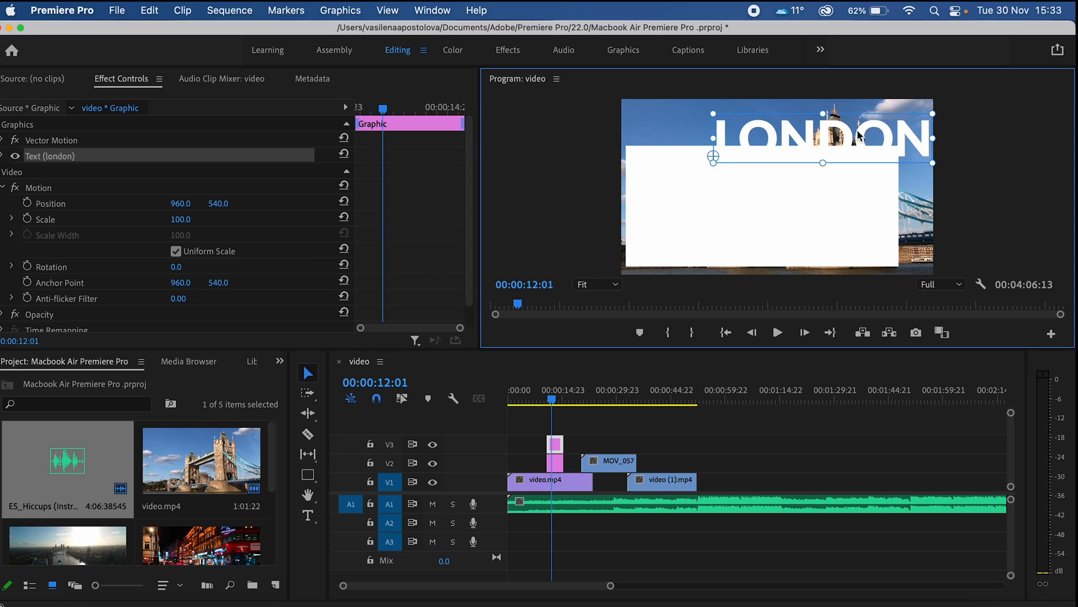
{"action": "left_click", "coordinate": [802, 165]}
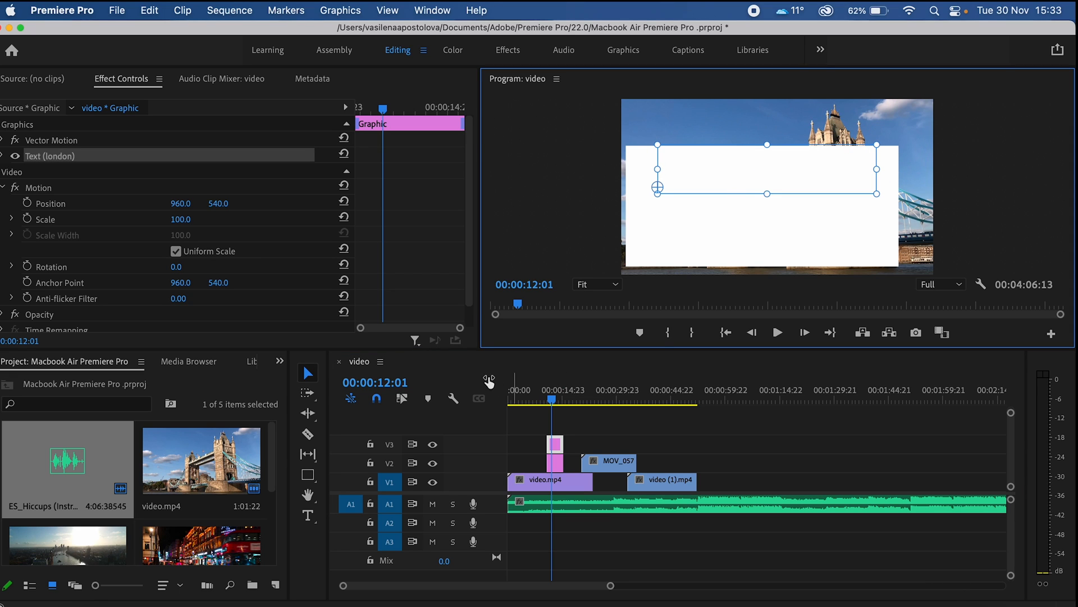
{"action": "left_click", "coordinate": [280, 365]}
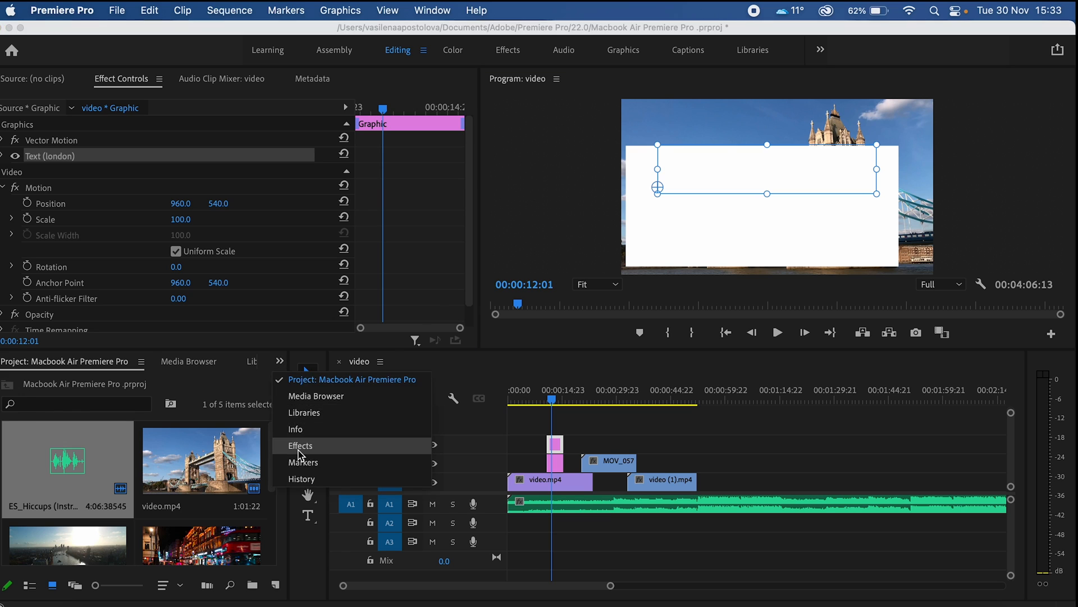
- Apply the Track Matte Key effect to the white box graphic on V2
{"action": "left_click", "coordinate": [275, 444]}
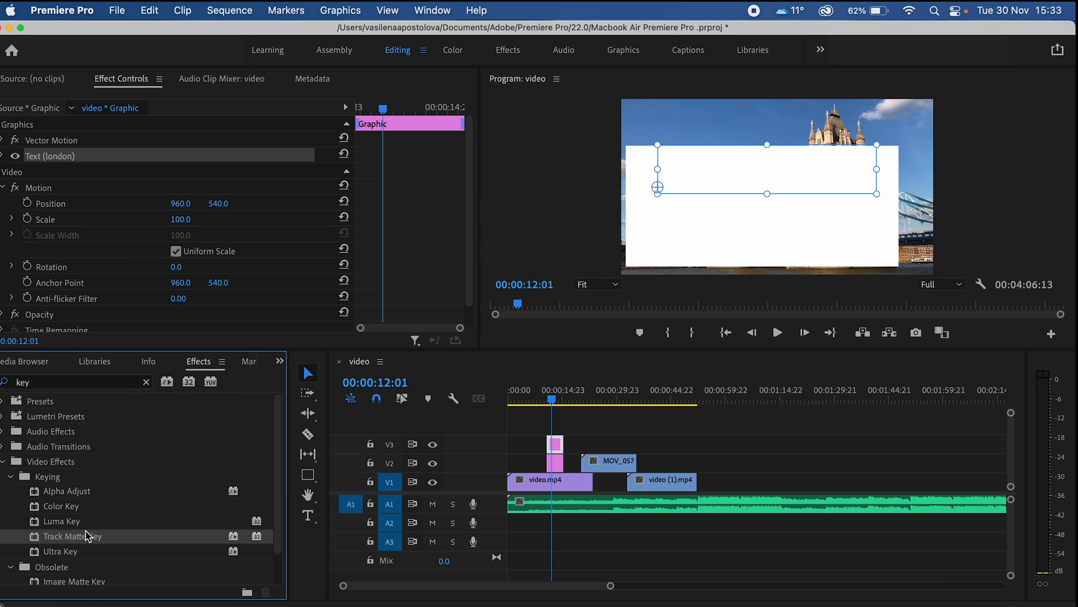
{"action": "left_click_drag", "start_coordinate": [86, 544], "coordinate": [554, 479]}
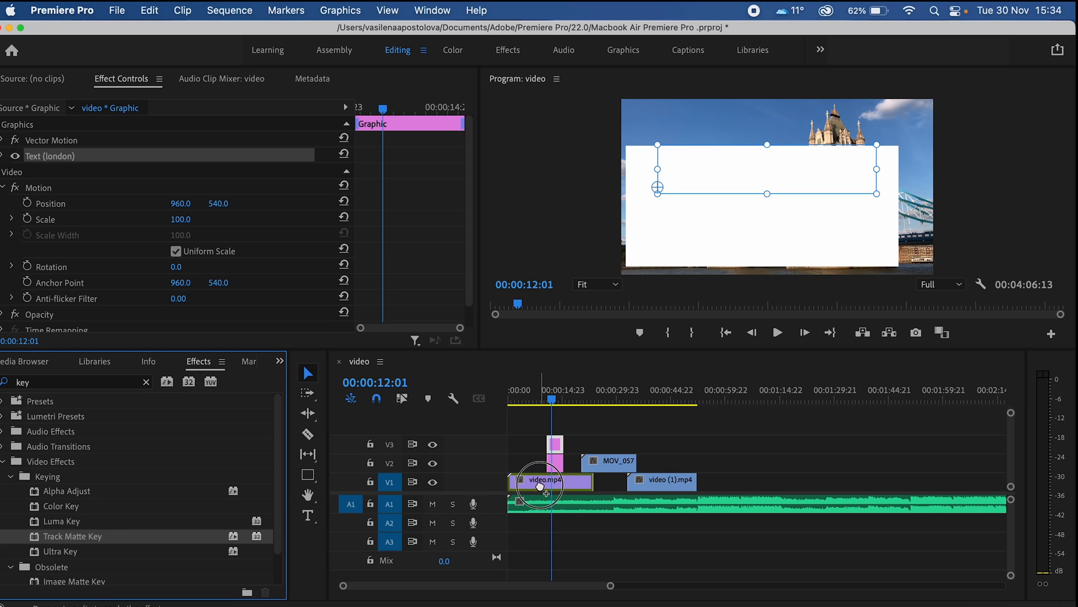
{"action": "left_click_drag", "start_coordinate": [554, 479], "coordinate": [556, 464]}
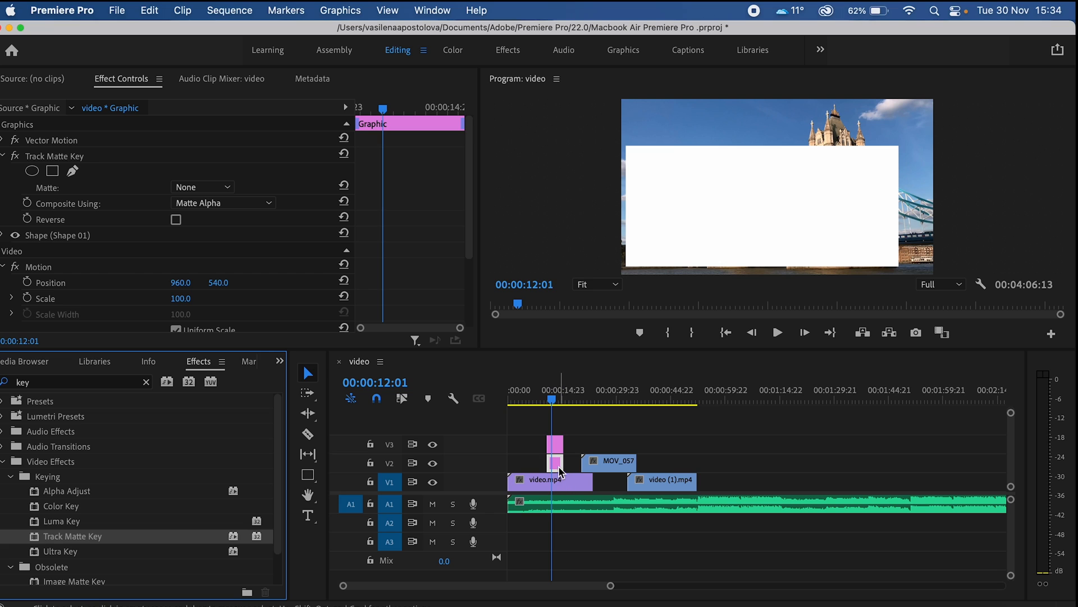
{"action": "left_click", "coordinate": [561, 472]}
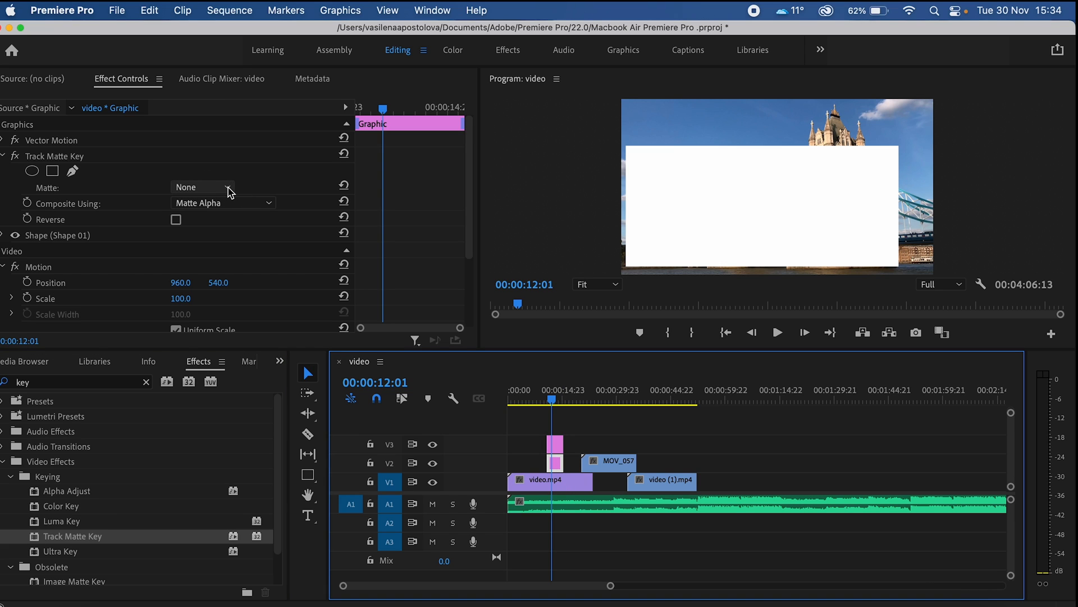
- Set the matte to Video 3 and reverse it so LONDON cuts through the box
{"action": "left_click", "coordinate": [228, 192]}
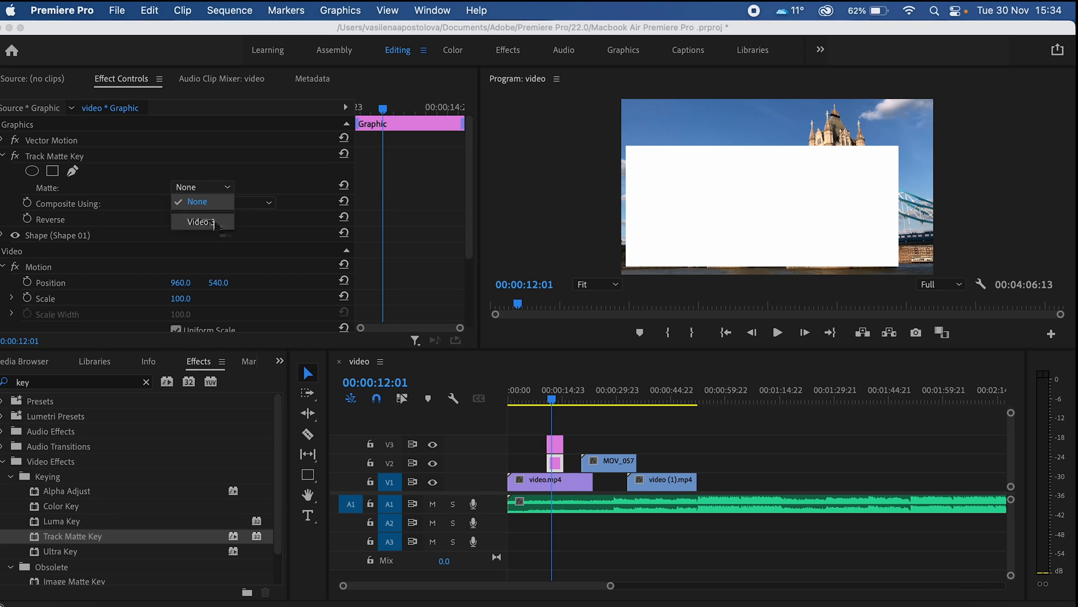
{"action": "left_click", "coordinate": [218, 228]}
{"action": "left_click", "coordinate": [177, 219]}
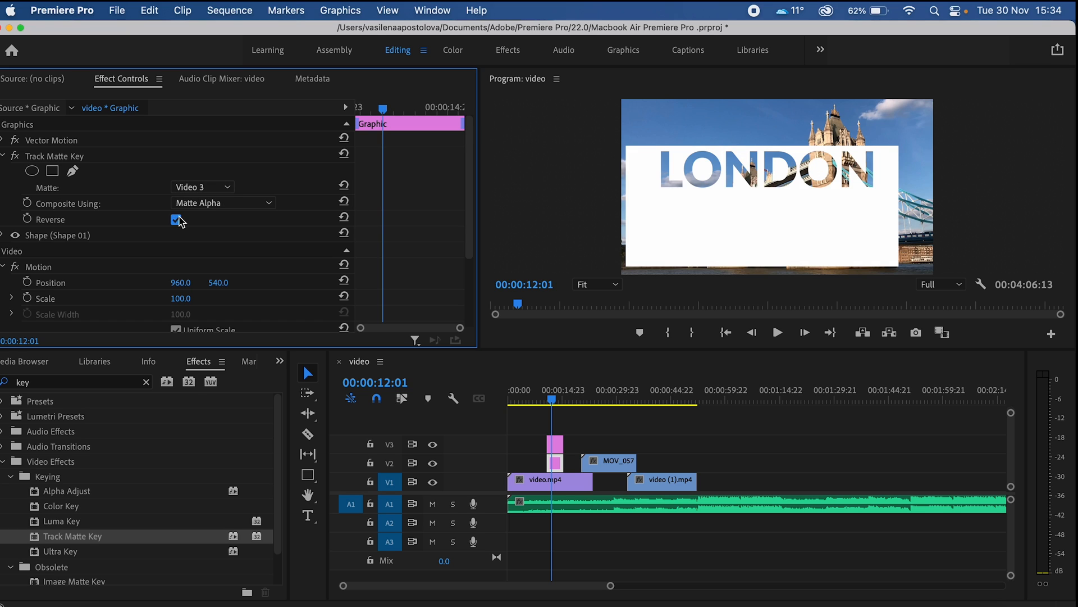
{"action": "left_click", "coordinate": [833, 222]}
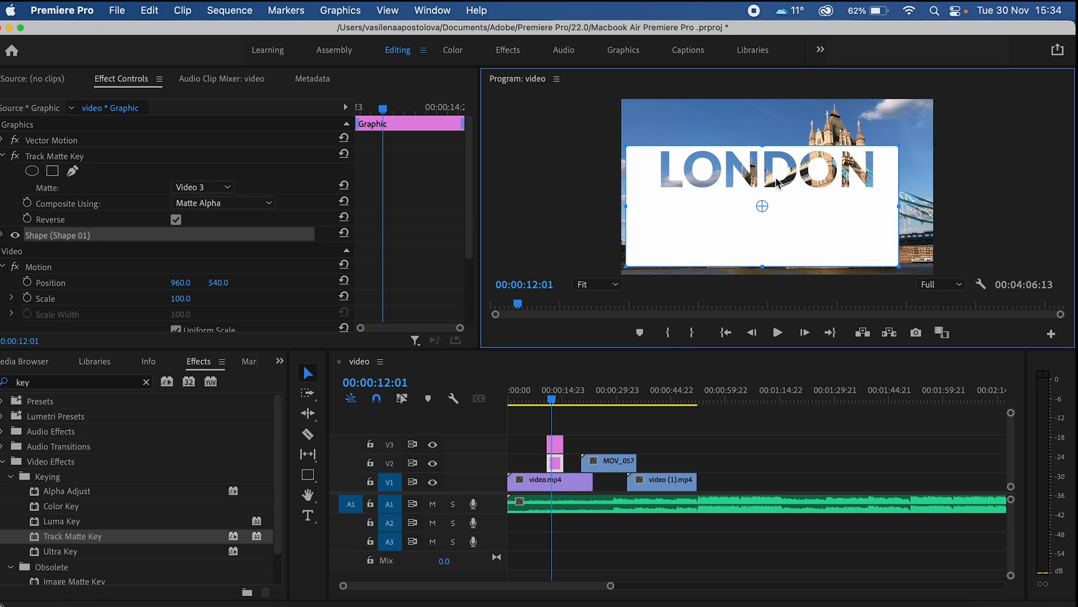
- Widen the white box to the left frame edge and move it down to the bottom of the frame
{"action": "left_click_drag", "start_coordinate": [777, 179], "coordinate": [787, 192]}
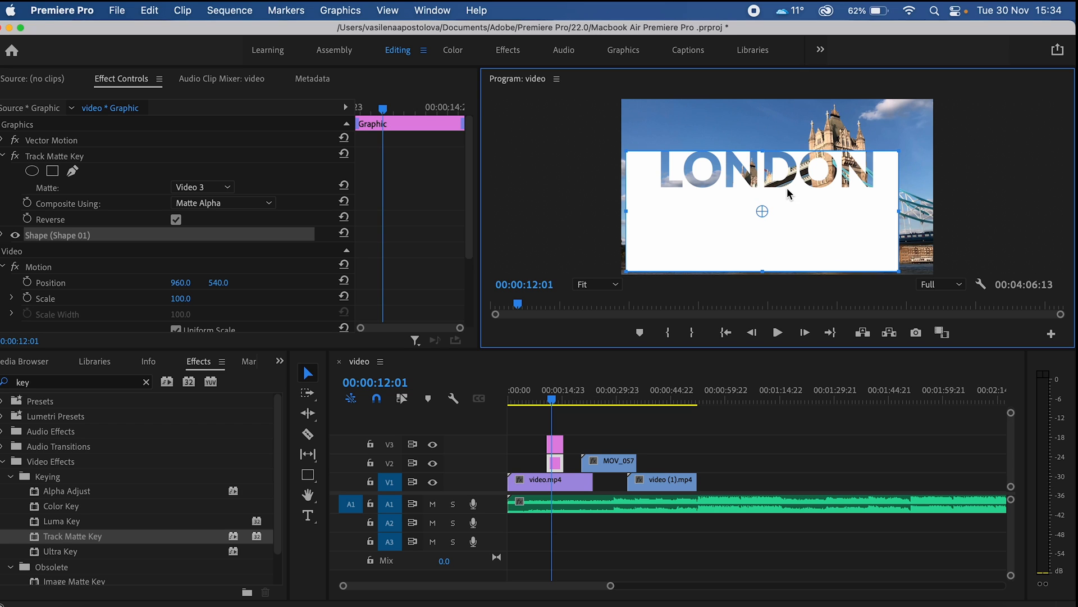
{"action": "left_click", "coordinate": [911, 140]}
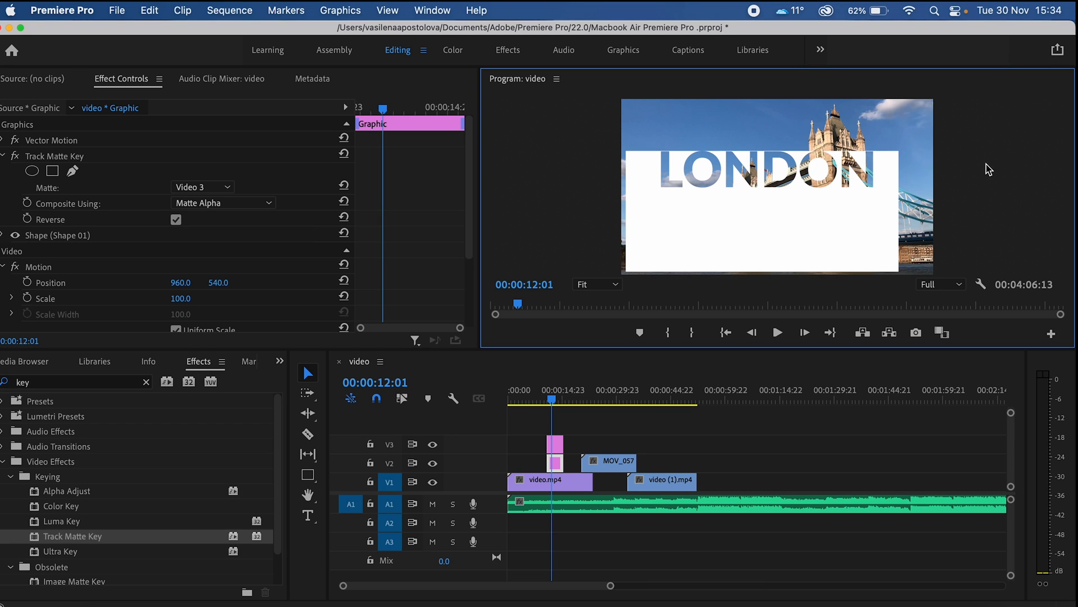
{"action": "left_click", "coordinate": [816, 197]}
{"action": "left_click_drag", "start_coordinate": [794, 227], "coordinate": [795, 228]}
{"action": "left_click", "coordinate": [980, 214]}
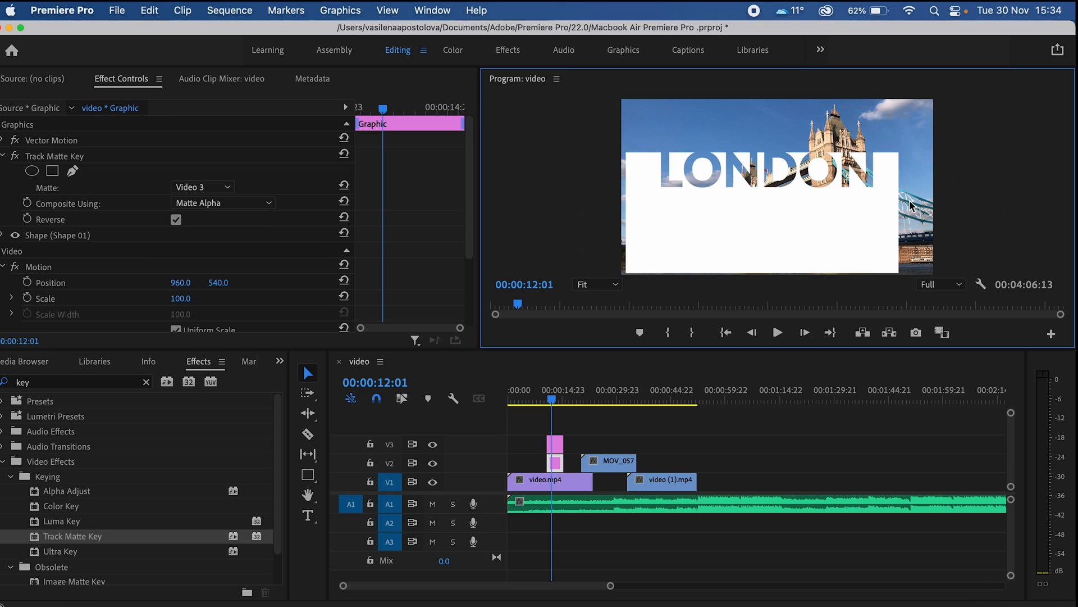
{"action": "left_click", "coordinate": [693, 225]}
{"action": "left_click_drag", "start_coordinate": [627, 214], "coordinate": [620, 214]}
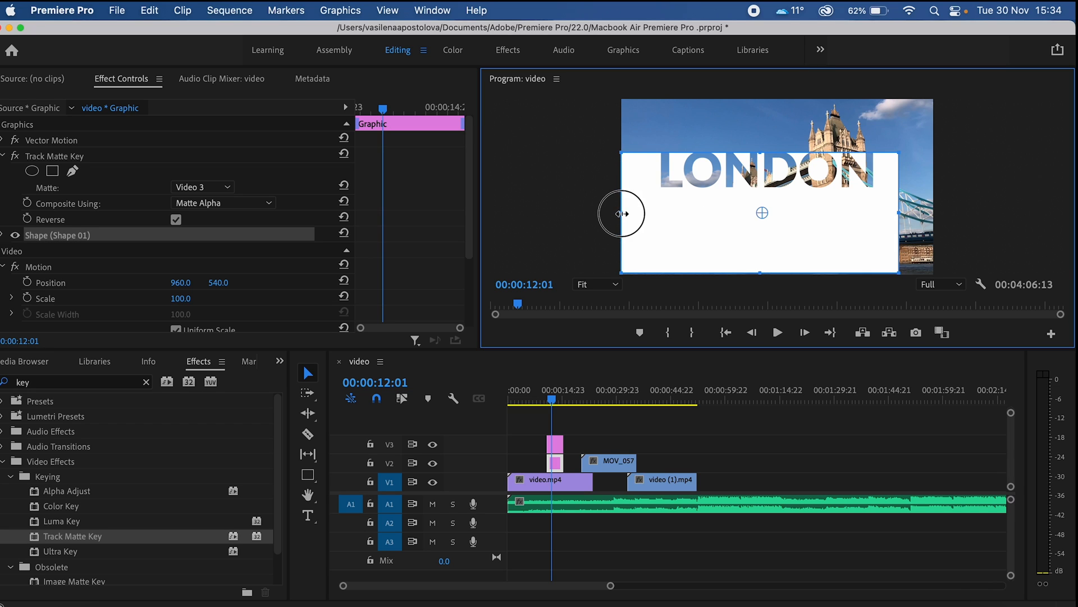
{"action": "left_click_drag", "start_coordinate": [894, 204], "coordinate": [826, 257]}
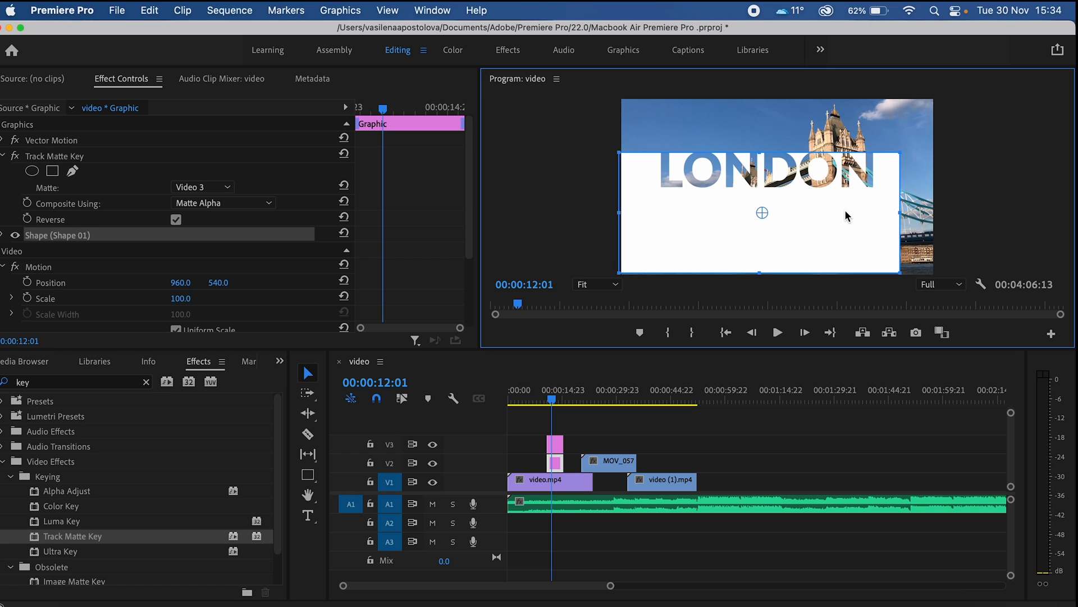
{"action": "left_click_drag", "start_coordinate": [826, 257], "coordinate": [827, 273]}
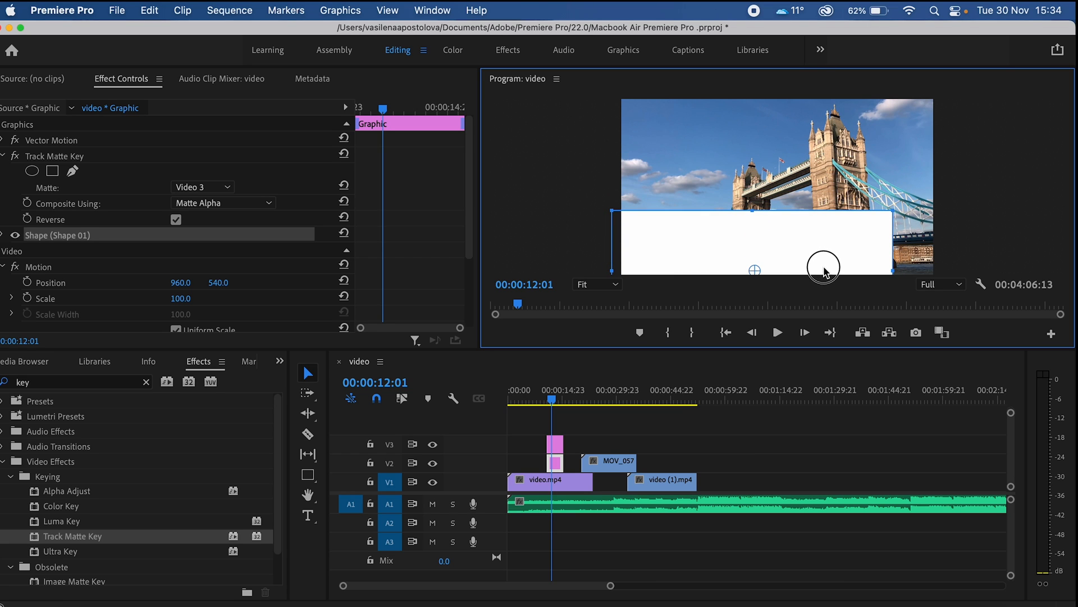
- Move the LONDON text down onto the lowered white box
{"action": "left_click", "coordinate": [556, 447]}
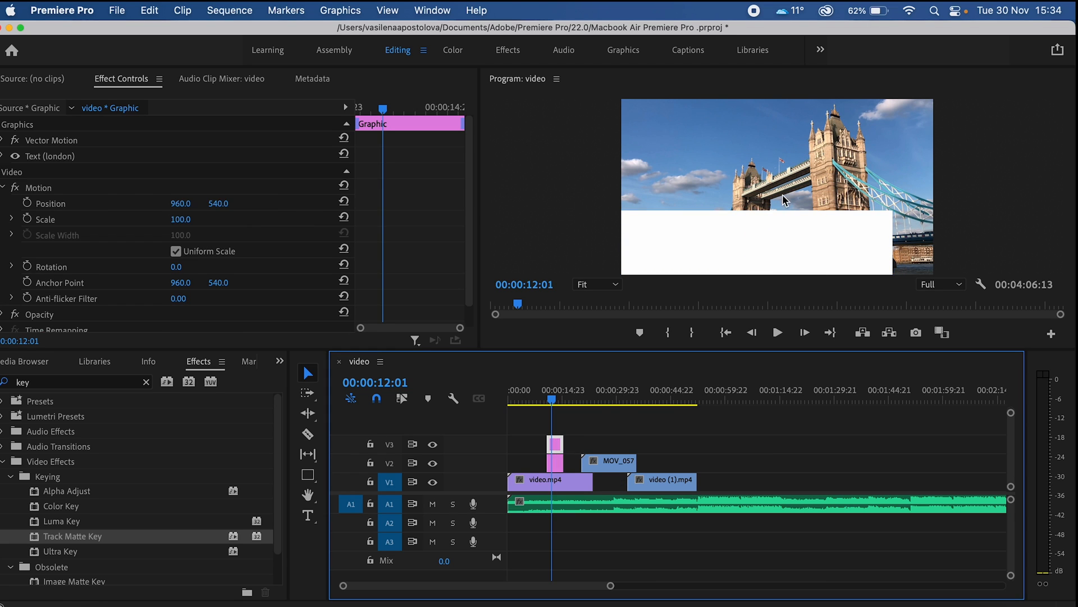
{"action": "left_click", "coordinate": [785, 200]}
{"action": "left_click_drag", "start_coordinate": [774, 204], "coordinate": [763, 232]}
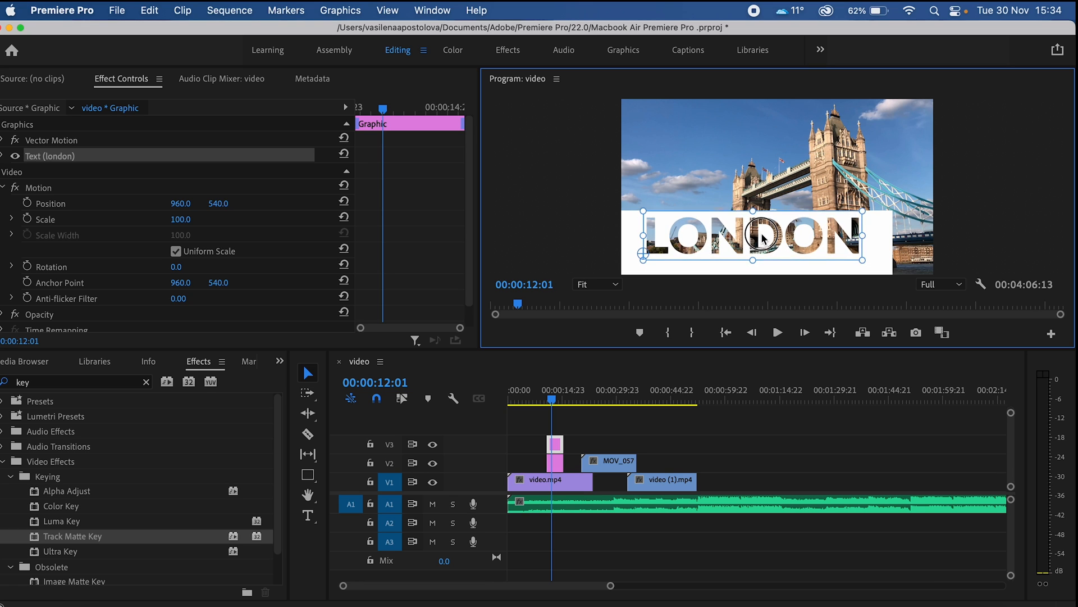
- Select the white box graphic and expand its shape properties in Effect Controls
{"action": "left_click", "coordinate": [986, 189]}
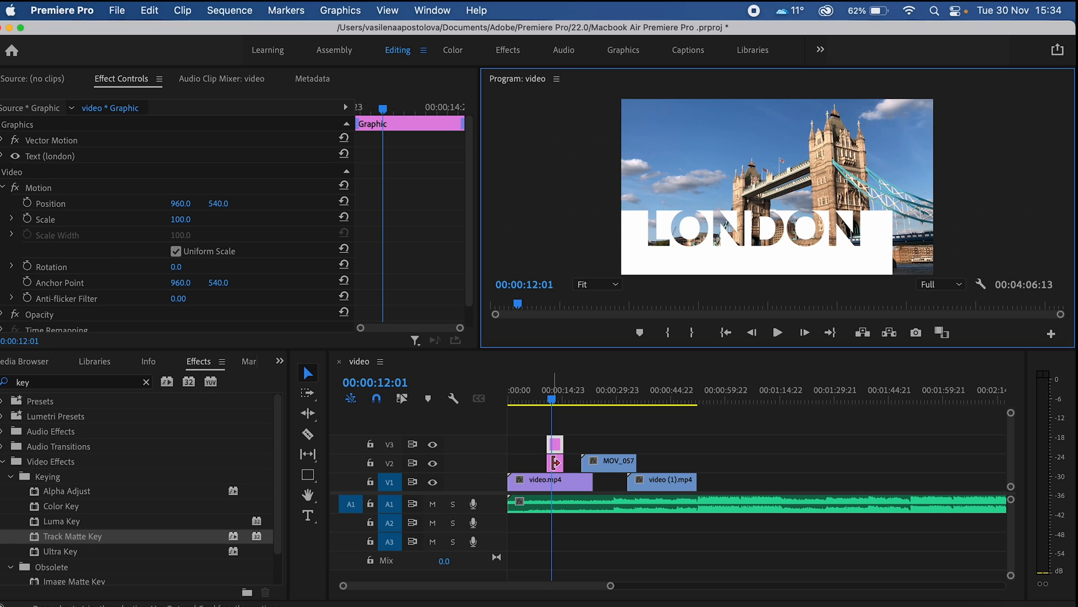
{"action": "left_click_drag", "start_coordinate": [555, 462], "coordinate": [556, 462]}
{"action": "left_click", "coordinate": [5, 236]}
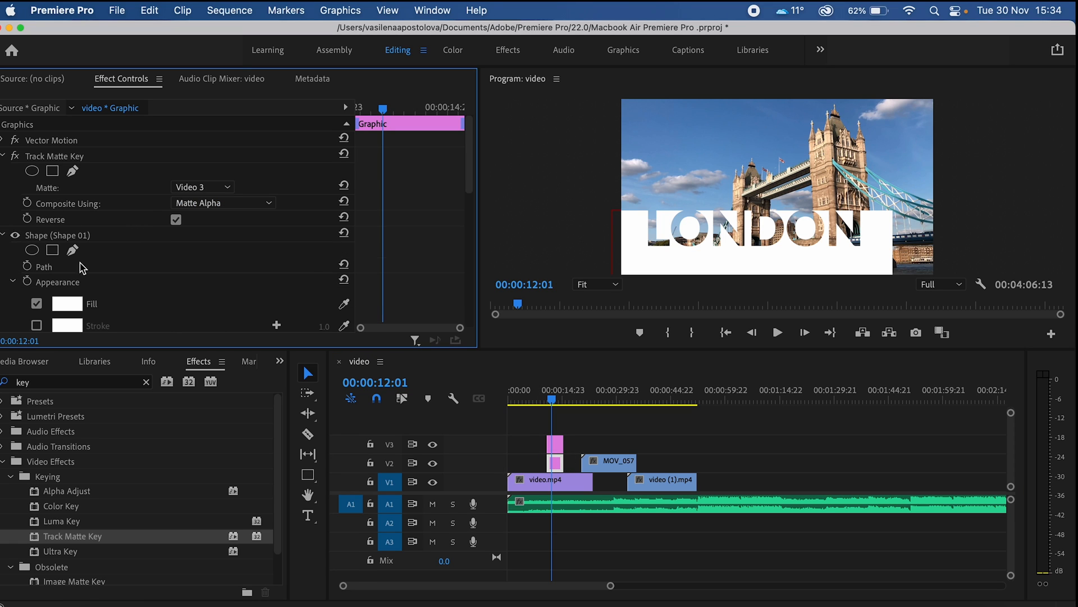
{"action": "scroll", "coordinate": [67, 278], "scroll_direction": "down", "scroll_amount": 3}
{"action": "scroll", "coordinate": [67, 277], "scroll_direction": "down", "scroll_amount": 5}
{"action": "scroll", "coordinate": [71, 272], "scroll_direction": "down", "scroll_amount": 3}
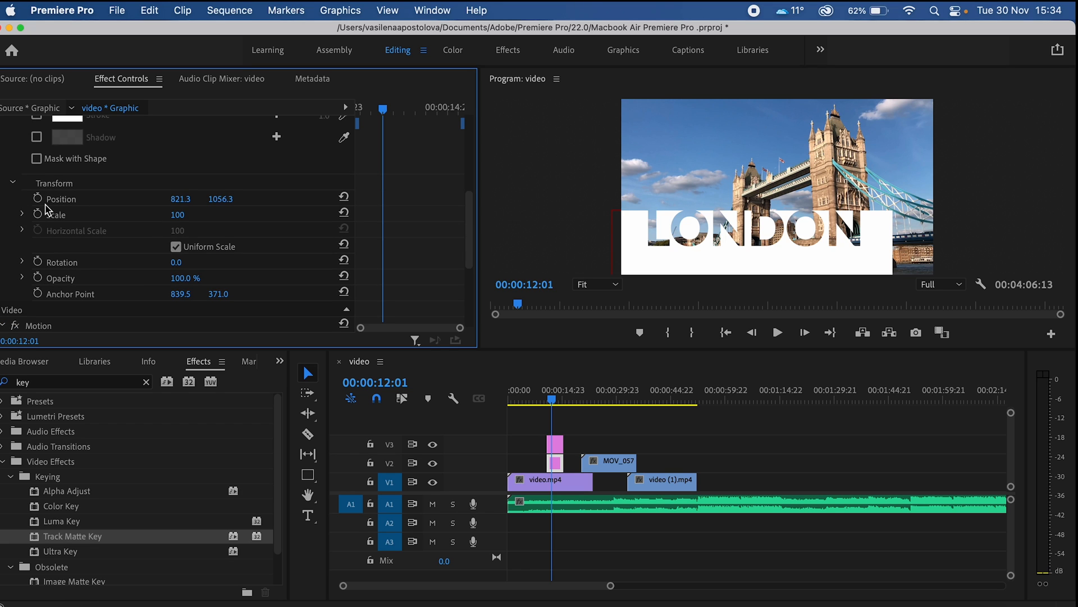
- Move both LONDON graphic clips to 00:00:00:00 and reselect the V2 white box
{"action": "left_click", "coordinate": [532, 401]}
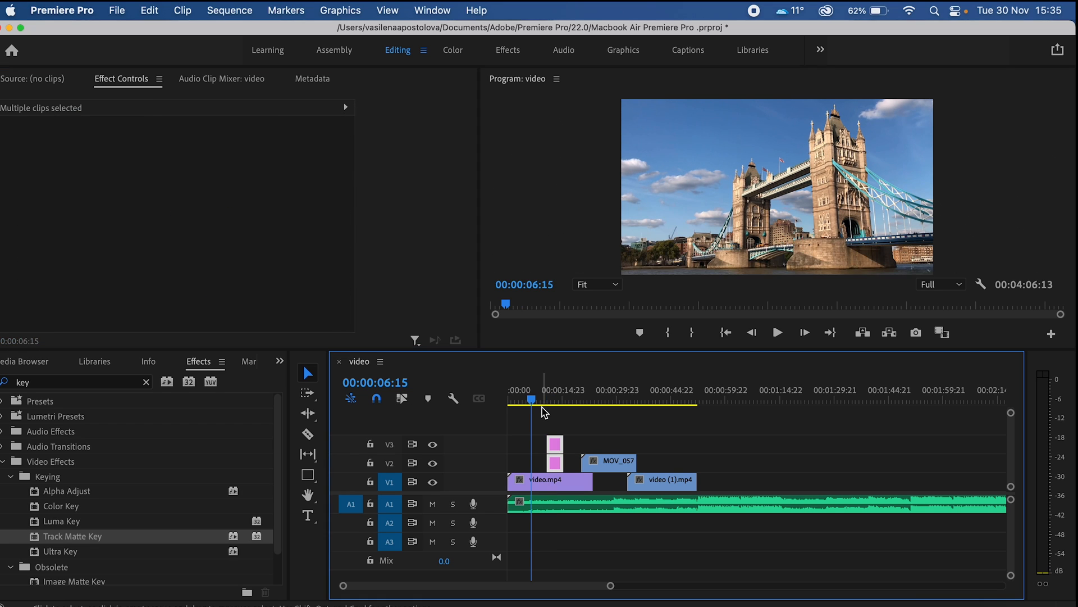
{"action": "left_click_drag", "start_coordinate": [555, 453], "coordinate": [520, 455]}
{"action": "key", "text": "Home"}
{"action": "left_click", "coordinate": [544, 455]}
{"action": "left_click", "coordinate": [517, 464]}
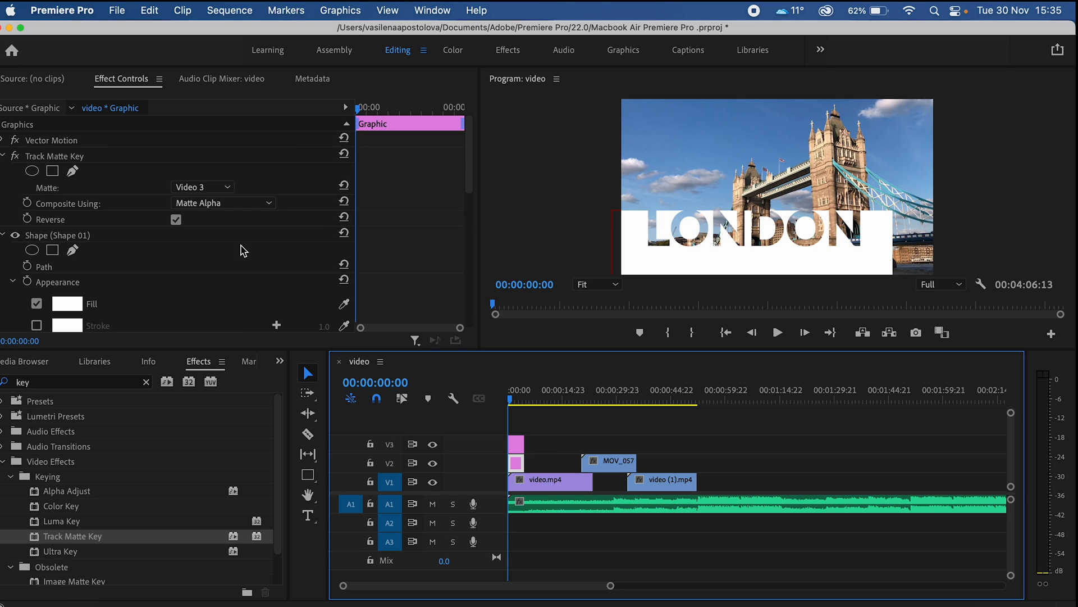
{"action": "scroll", "coordinate": [243, 253], "scroll_direction": "down", "scroll_amount": 3}
{"action": "scroll", "coordinate": [251, 270], "scroll_direction": "down", "scroll_amount": 4}
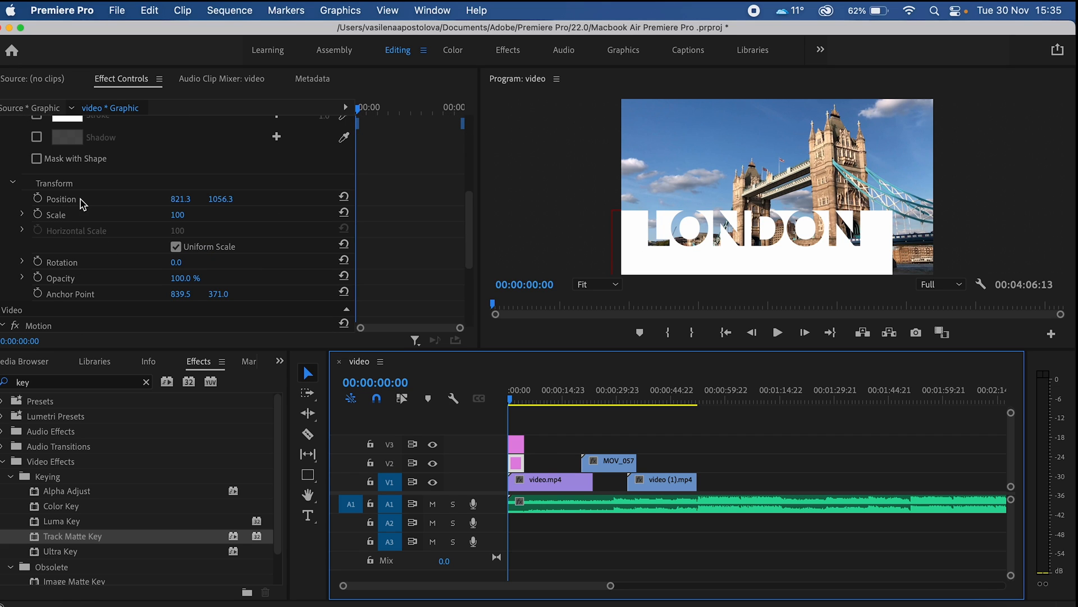
- Keyframe Position so the box starts below frame at 0 and reaches Y 1054.3 at 15 frames
{"action": "left_click", "coordinate": [511, 398]}
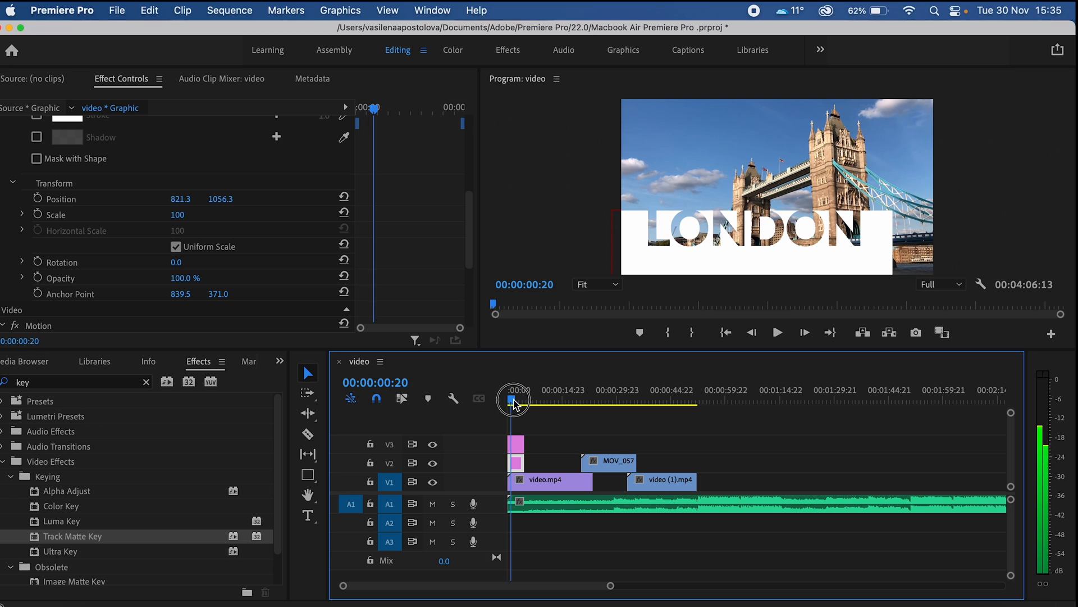
{"action": "left_click_drag", "start_coordinate": [513, 403], "coordinate": [509, 403]}
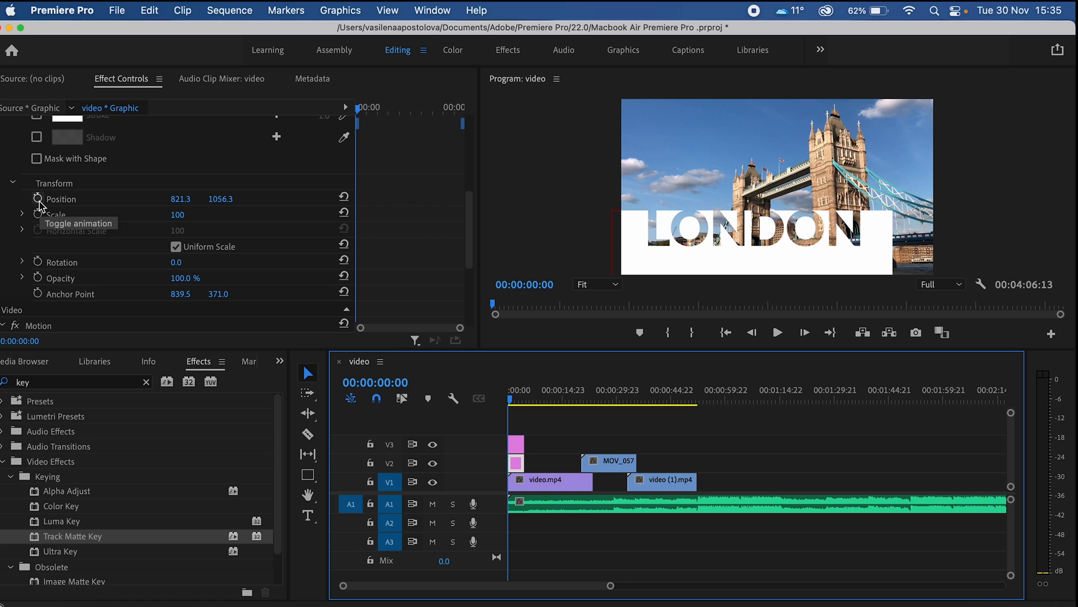
{"action": "left_click", "coordinate": [39, 200]}
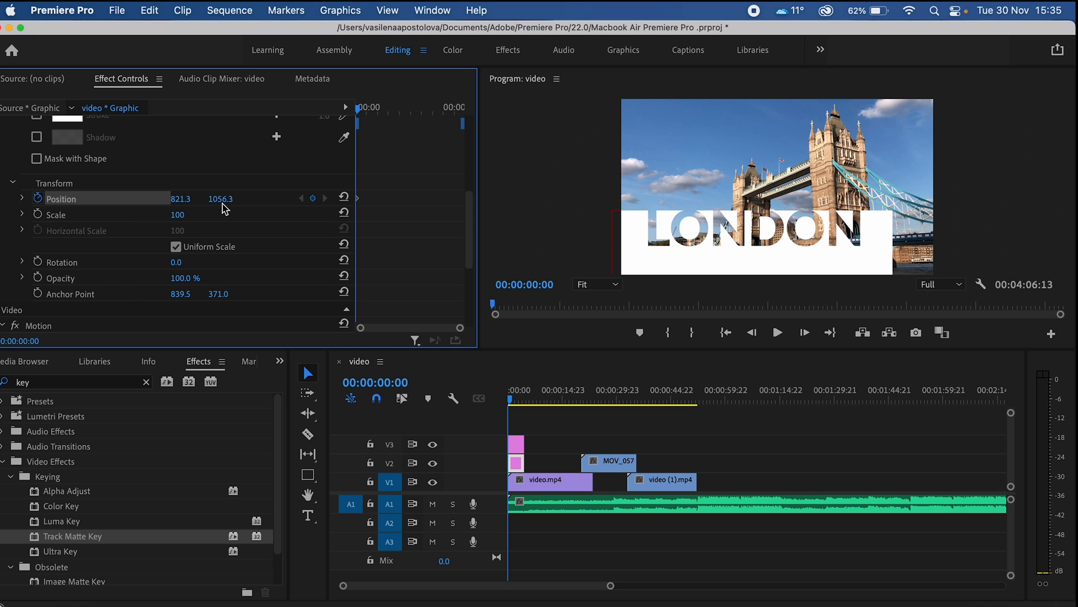
{"action": "left_click_drag", "start_coordinate": [221, 199], "coordinate": [337, 201]}
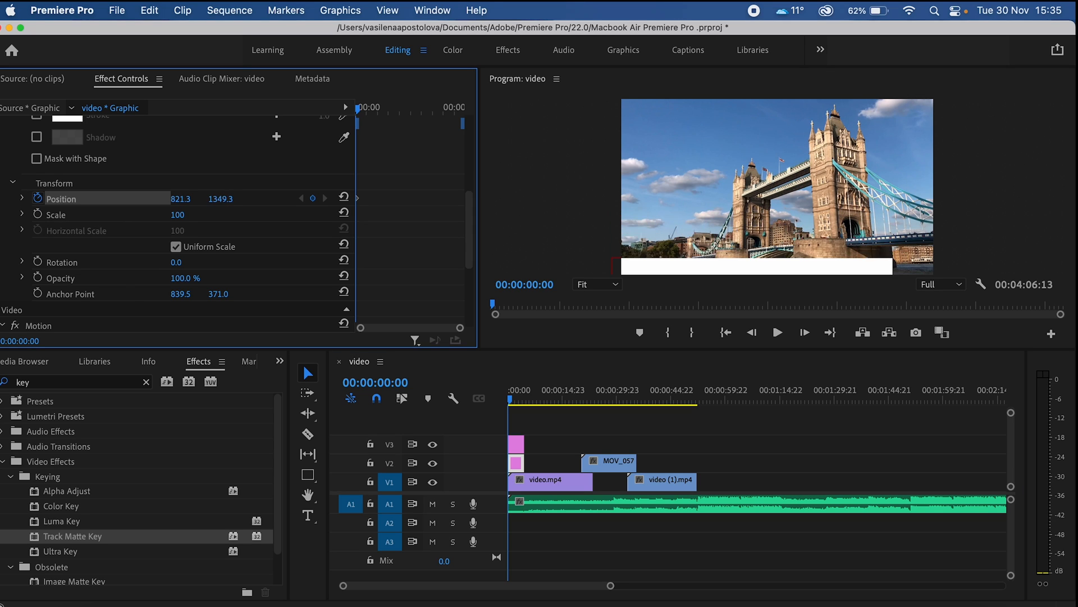
{"action": "left_click_drag", "start_coordinate": [221, 199], "coordinate": [225, 200]}
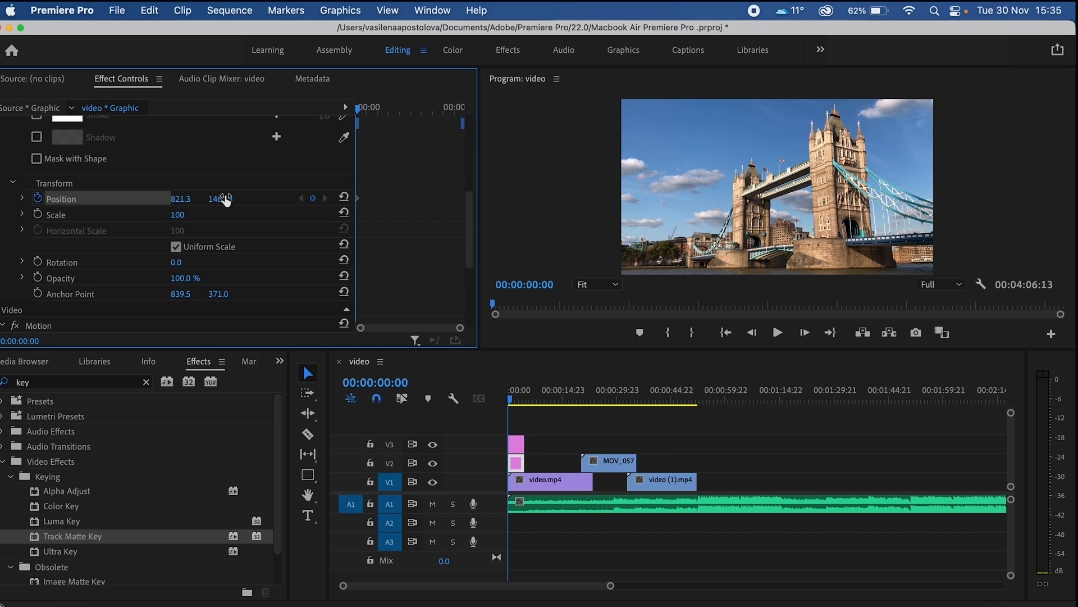
{"action": "key", "text": "space"}
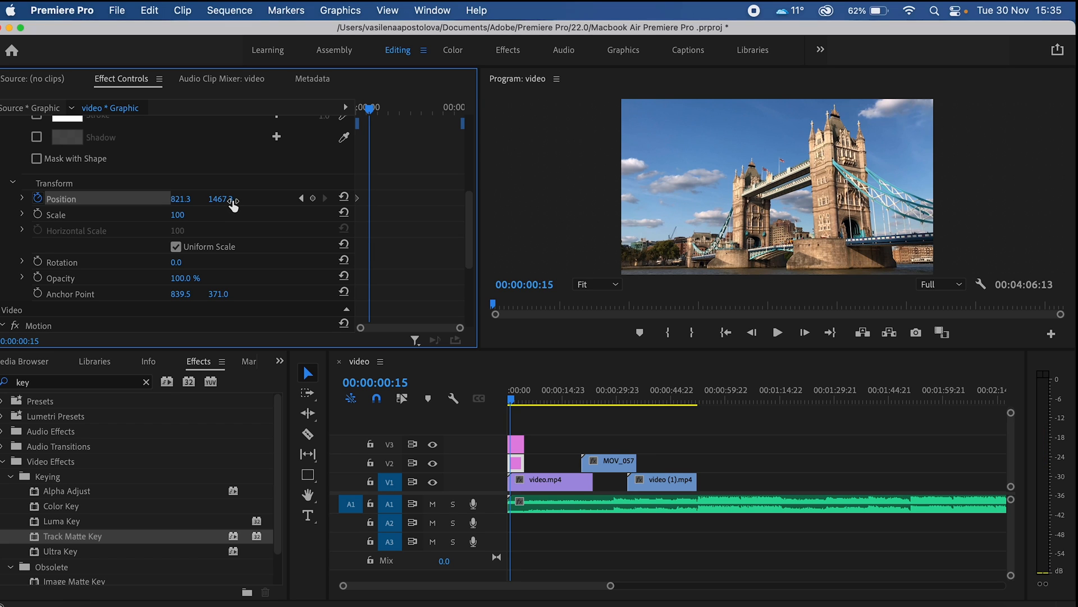
{"action": "mouse_move", "coordinate": [221, 198]}
{"action": "left_mouse_down"}
{"action": "mouse_move", "coordinate": [194, 197]}
{"action": "mouse_move", "coordinate": [226, 198]}
{"action": "left_mouse_up"}
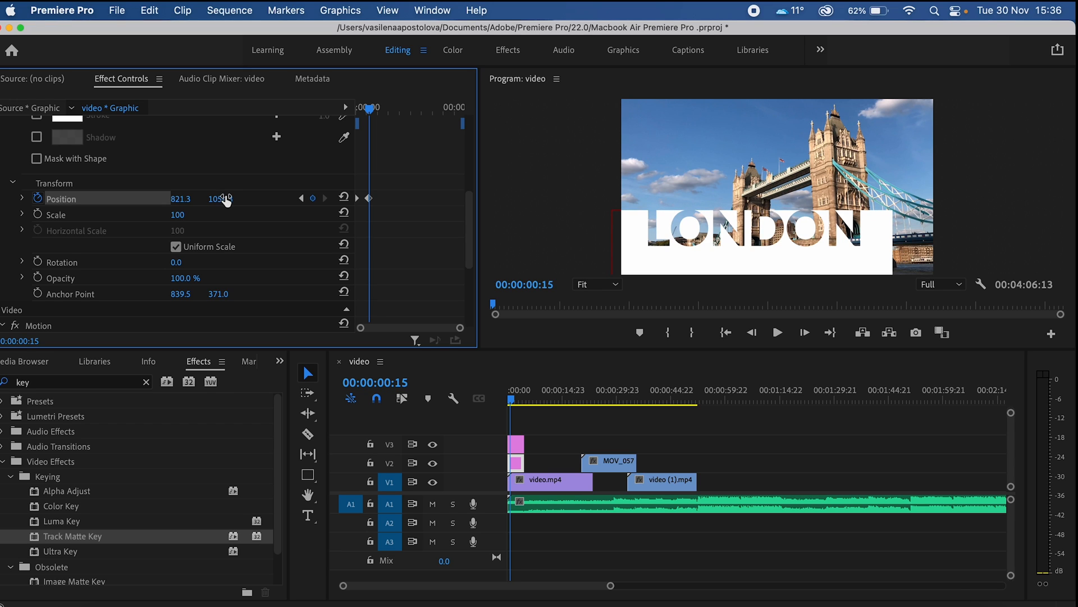
{"action": "left_click", "coordinate": [1006, 229]}
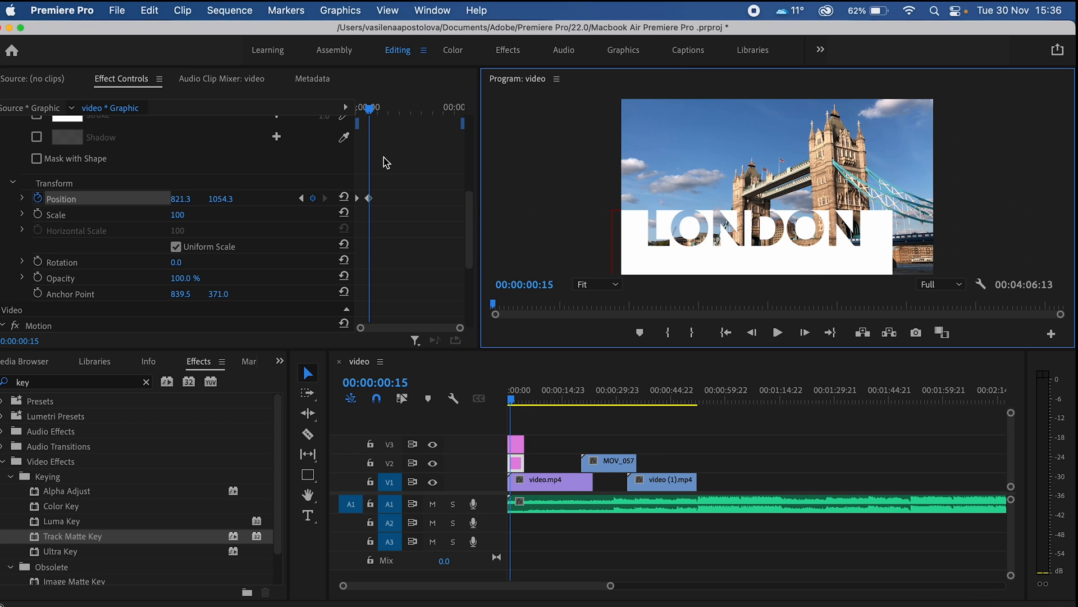
- Add an exit keyframe pushing the LONDON box down out of frame to Position Y 1470.3
{"action": "key", "text": "space"}
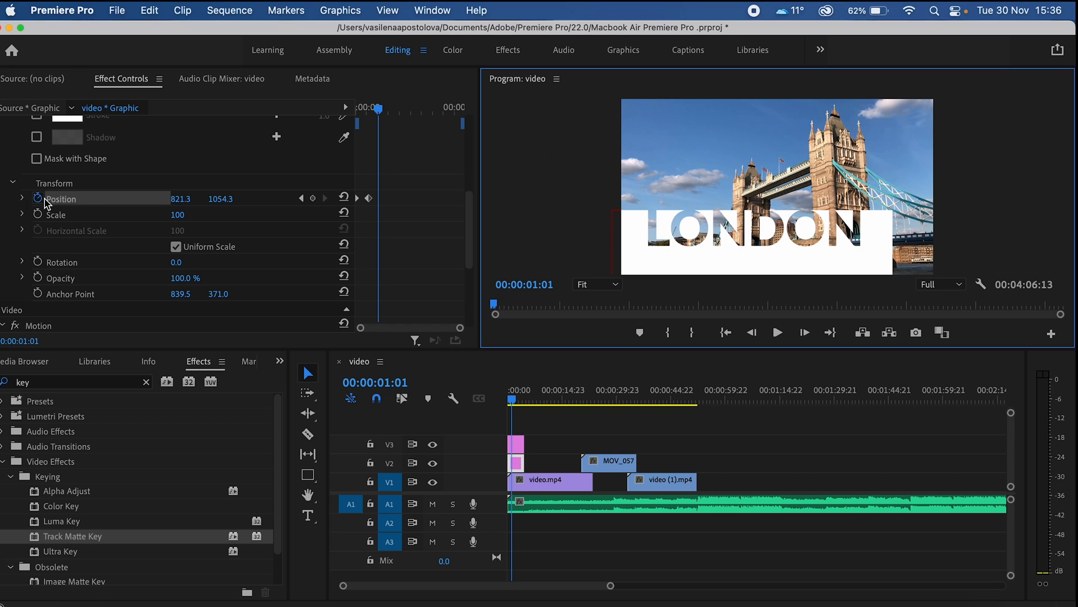
{"action": "left_click", "coordinate": [313, 199]}
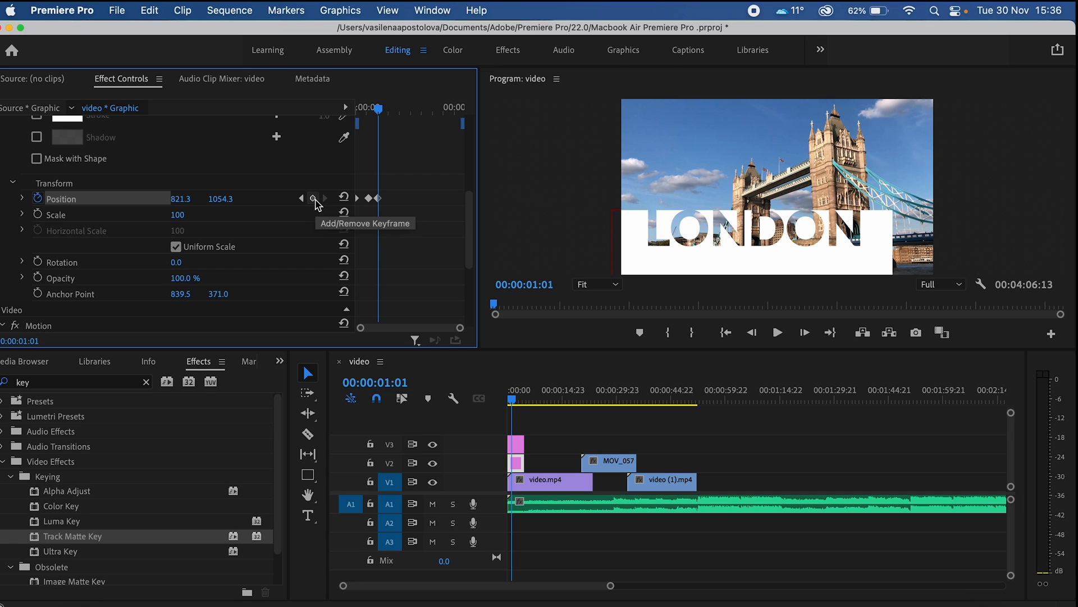
{"action": "key", "text": "space"}
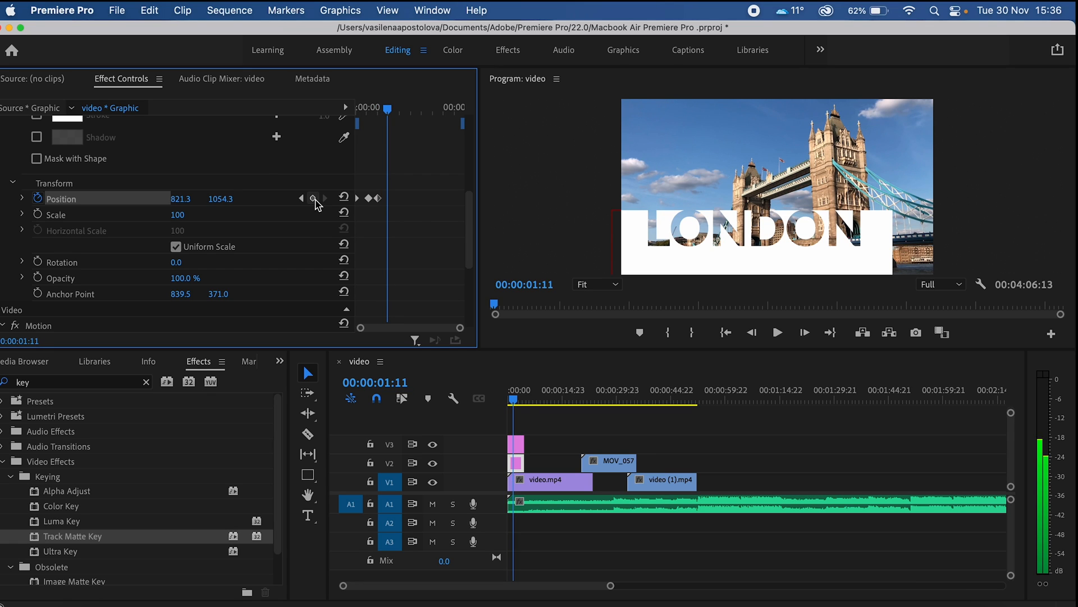
{"action": "left_click_drag", "start_coordinate": [223, 205], "coordinate": [338, 206]}
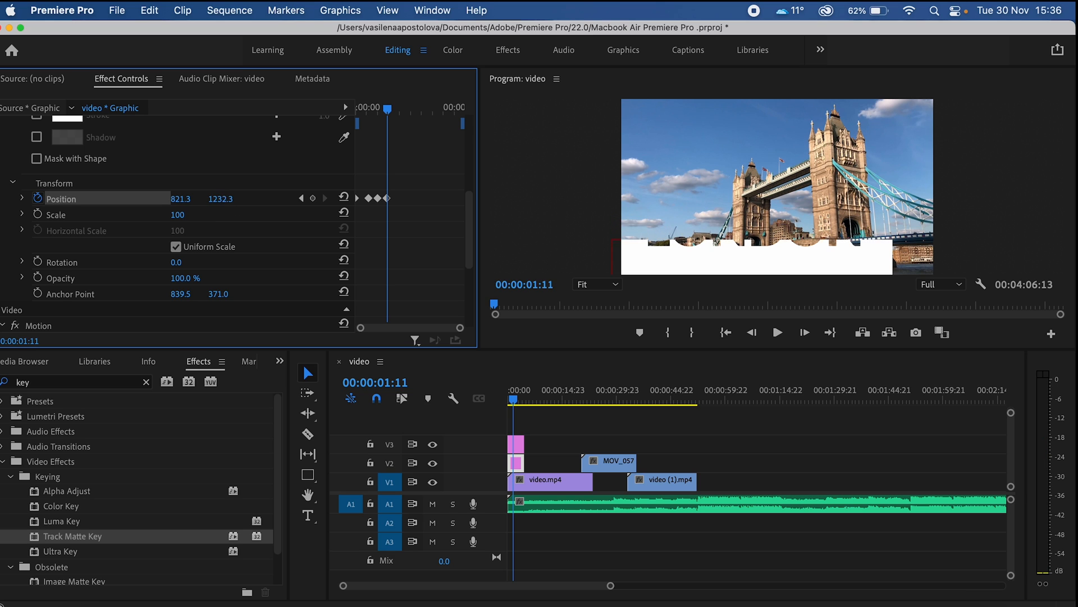
{"action": "left_click_drag", "start_coordinate": [222, 199], "coordinate": [254, 199]}
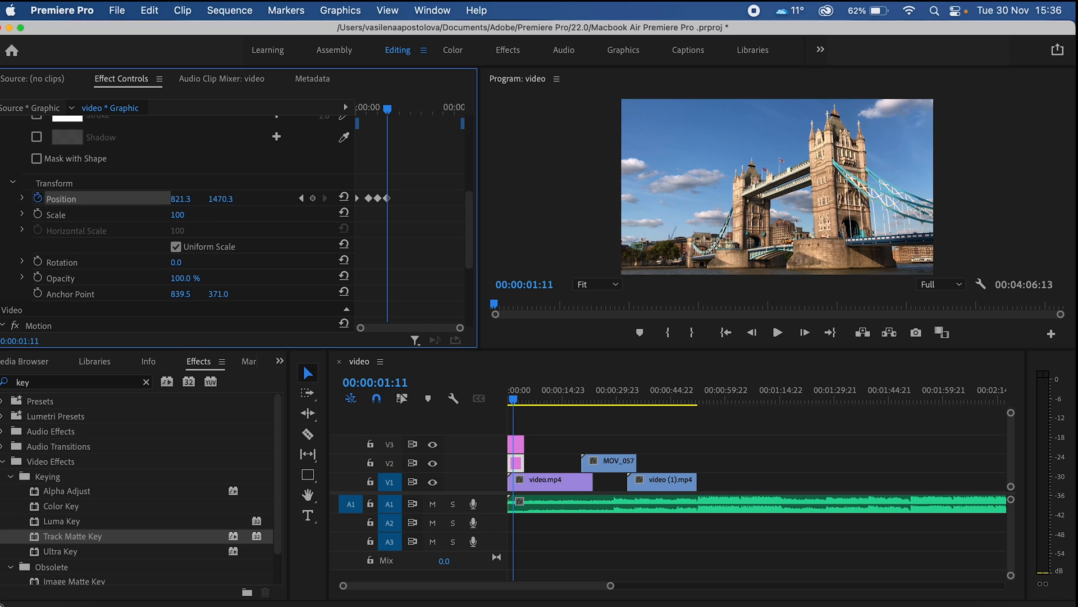
- Retime the exit keyframe to about two seconds in and preview the title animation
{"action": "left_click_drag", "start_coordinate": [514, 403], "coordinate": [481, 407]}
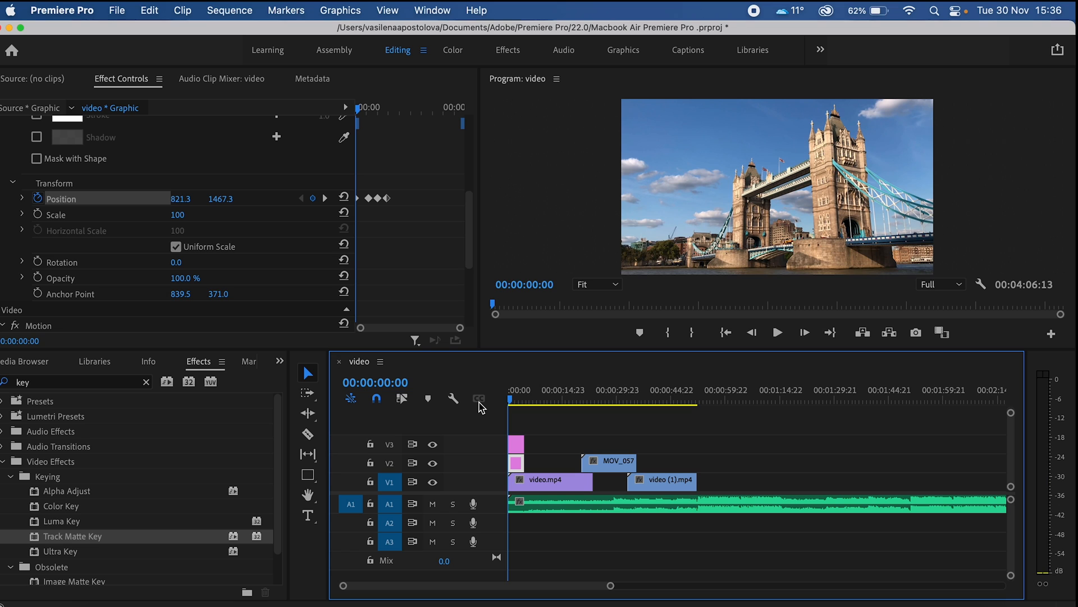
{"action": "key", "text": "space"}
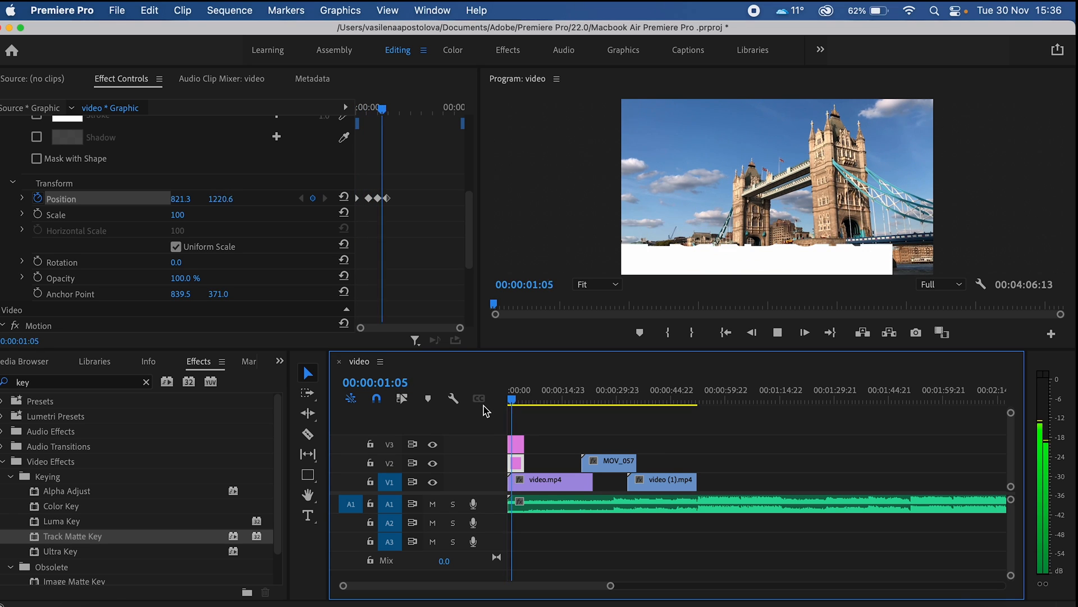
{"action": "key", "text": "space"}
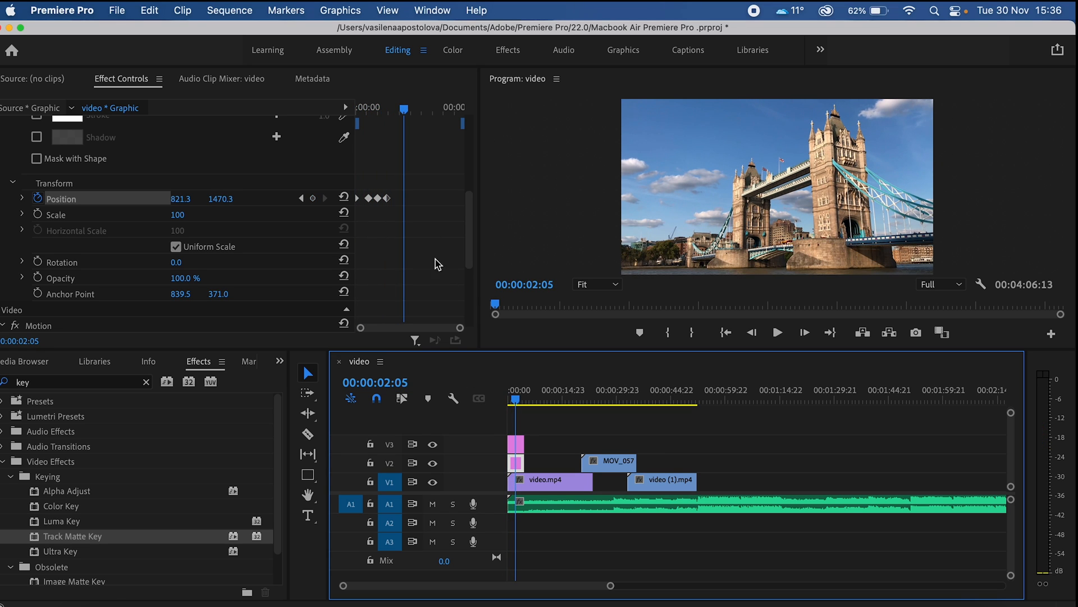
{"action": "left_click_drag", "start_coordinate": [390, 204], "coordinate": [402, 203]}
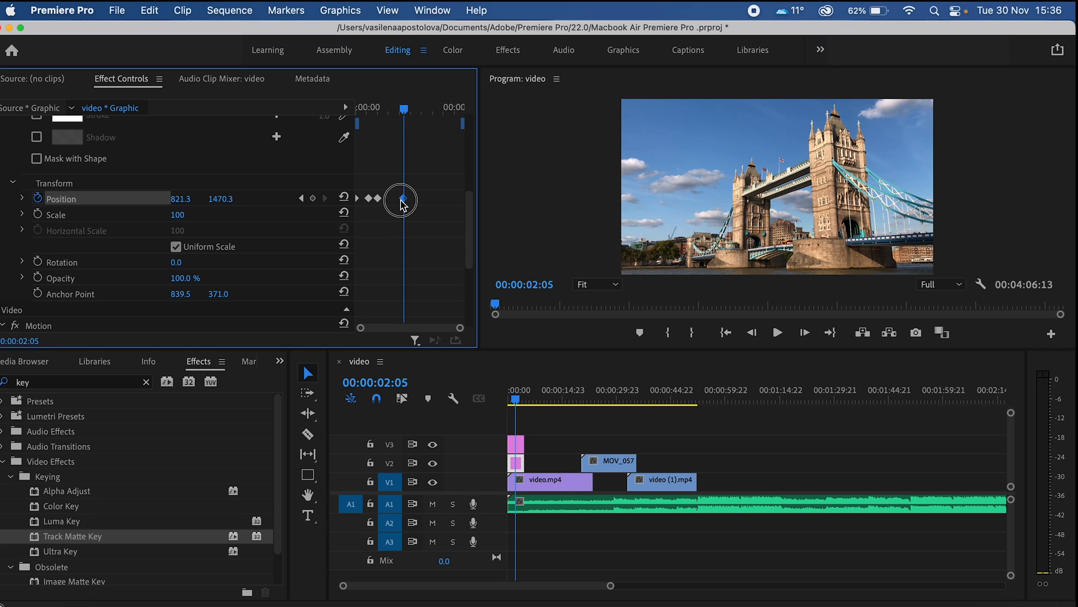
{"action": "key", "text": "Home"}
{"action": "key", "text": "space"}
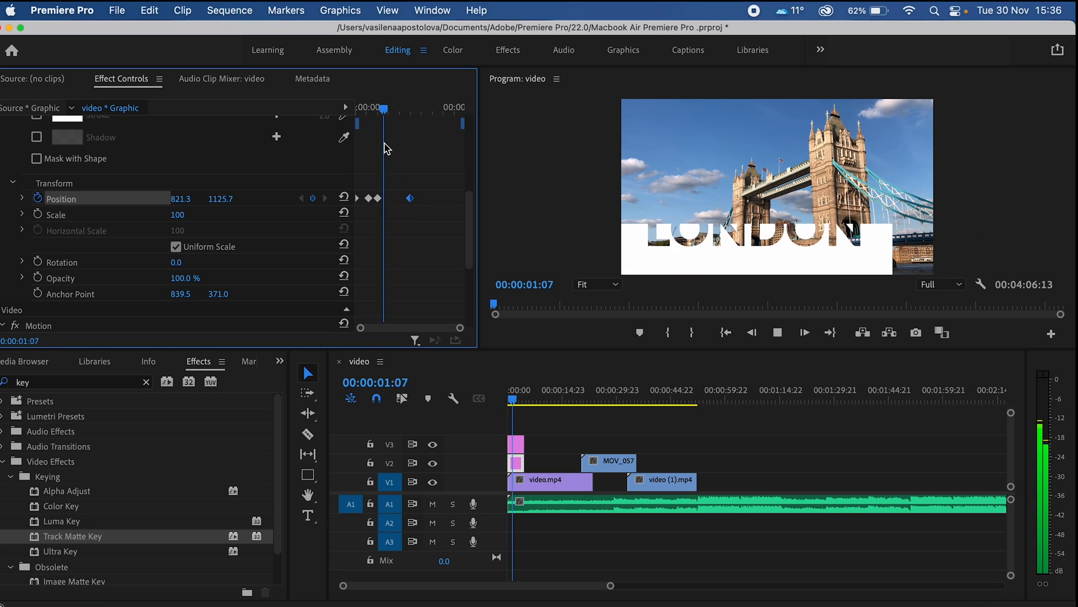
{"action": "key", "text": "space"}
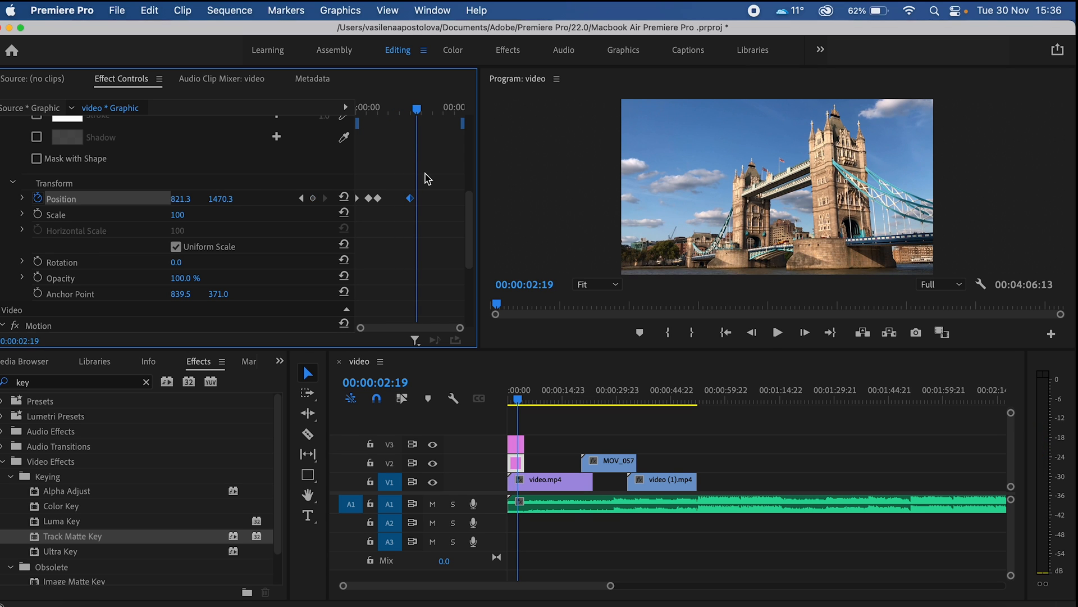
{"action": "mouse_move", "coordinate": [520, 397]}
{"action": "left_mouse_down"}
{"action": "mouse_move", "coordinate": [605, 403]}
{"action": "mouse_move", "coordinate": [581, 403]}
{"action": "left_mouse_up"}
- Add a Slide > Push transition between the first two clips
{"action": "left_click", "coordinate": [145, 381]}
{"action": "left_click", "coordinate": [10, 548]}
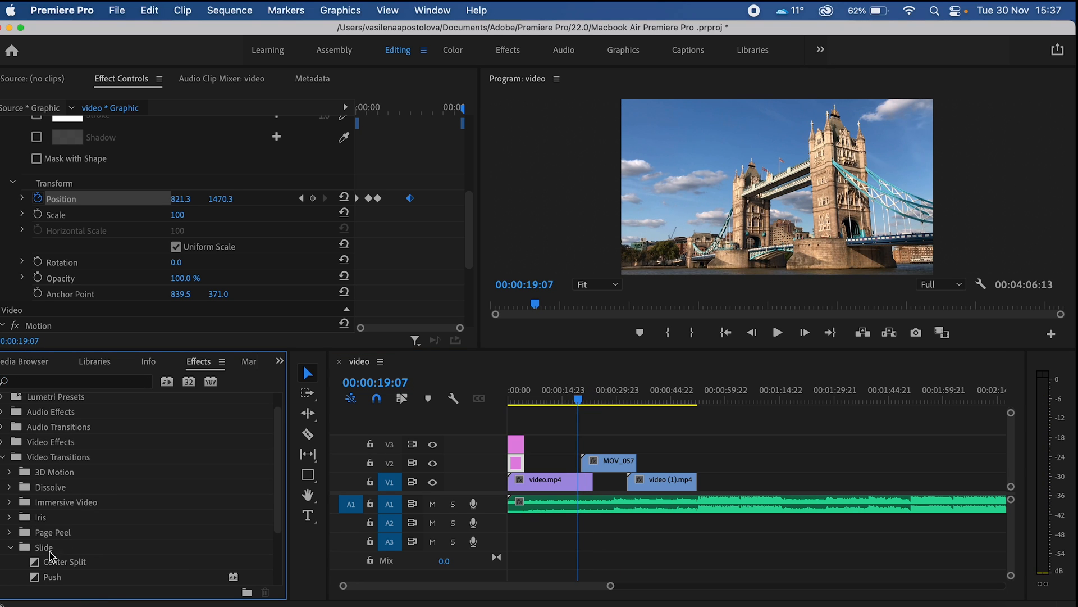
{"action": "scroll", "coordinate": [89, 550], "scroll_direction": "down", "scroll_amount": 1}
{"action": "scroll", "coordinate": [89, 550], "scroll_direction": "down", "scroll_amount": 2}
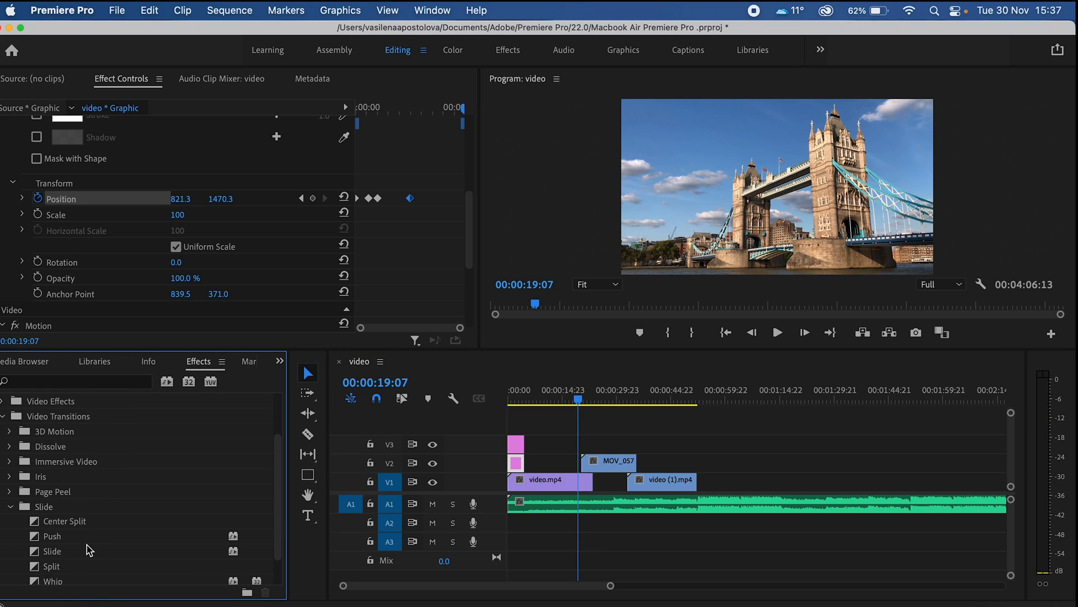
{"action": "mouse_move", "coordinate": [54, 536]}
{"action": "left_mouse_down"}
{"action": "mouse_move", "coordinate": [589, 480]}
{"action": "mouse_move", "coordinate": [586, 466]}
{"action": "left_mouse_up"}
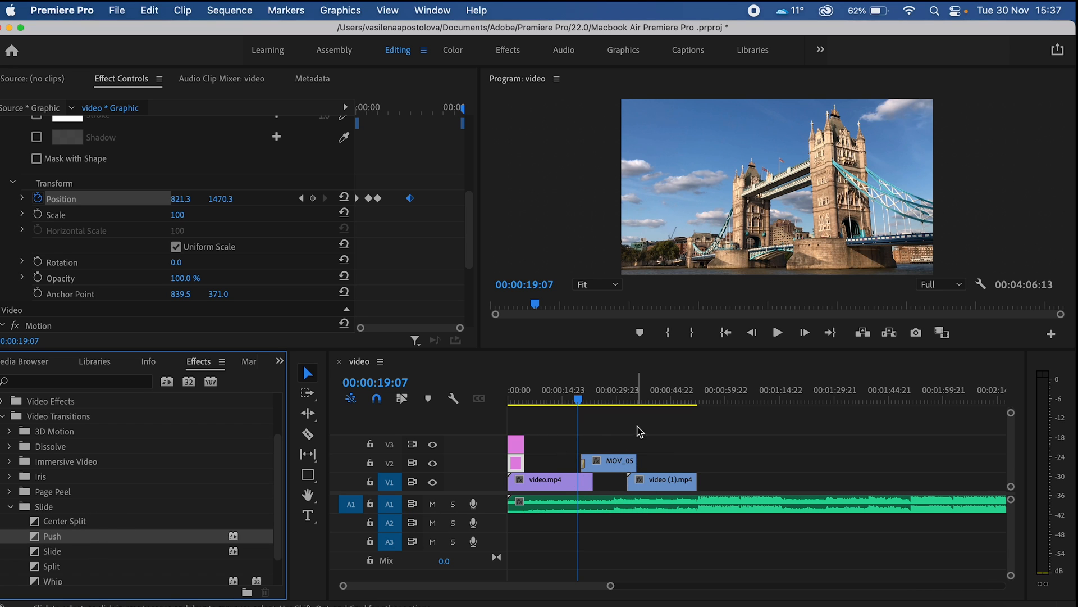
- Cut the Tower Bridge clip to about six seconds, ripple delete the tail and replay the opening
{"action": "left_click", "coordinate": [531, 389]}
{"action": "key", "text": "c"}
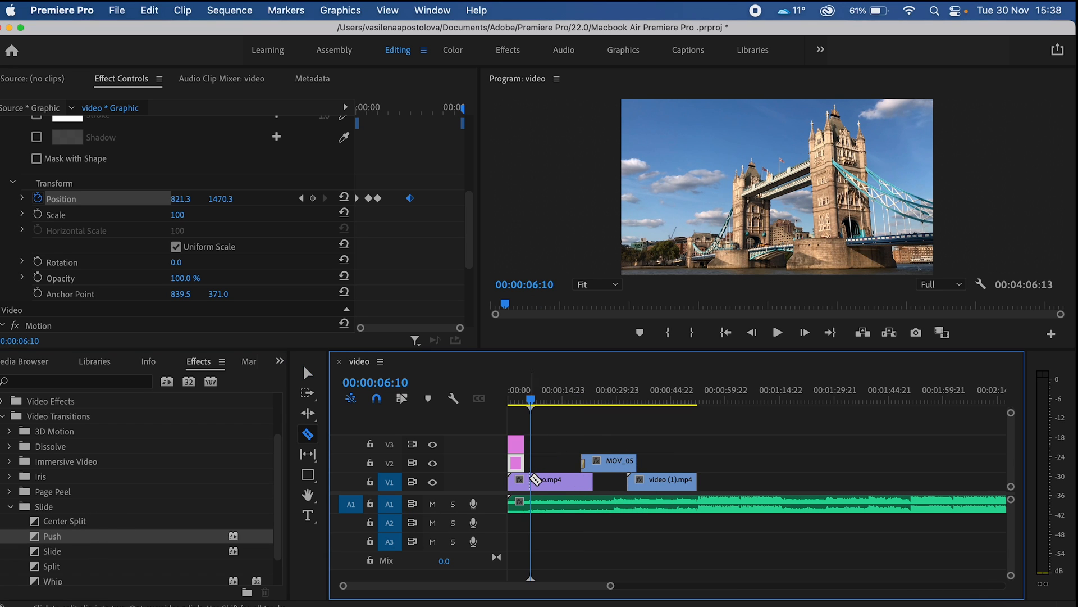
{"action": "left_click", "coordinate": [534, 479]}
{"action": "key", "text": "v"}
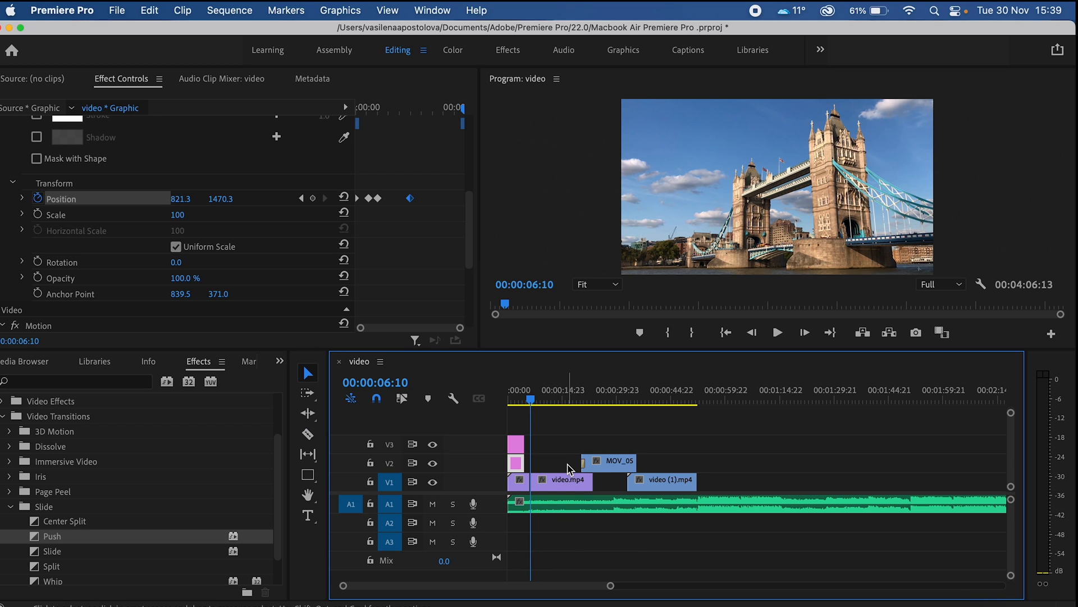
{"action": "left_click", "coordinate": [563, 480]}
{"action": "key", "text": "shift+Delete"}
{"action": "left_click_drag", "start_coordinate": [530, 397], "coordinate": [511, 403]}
{"action": "key", "text": "space"}
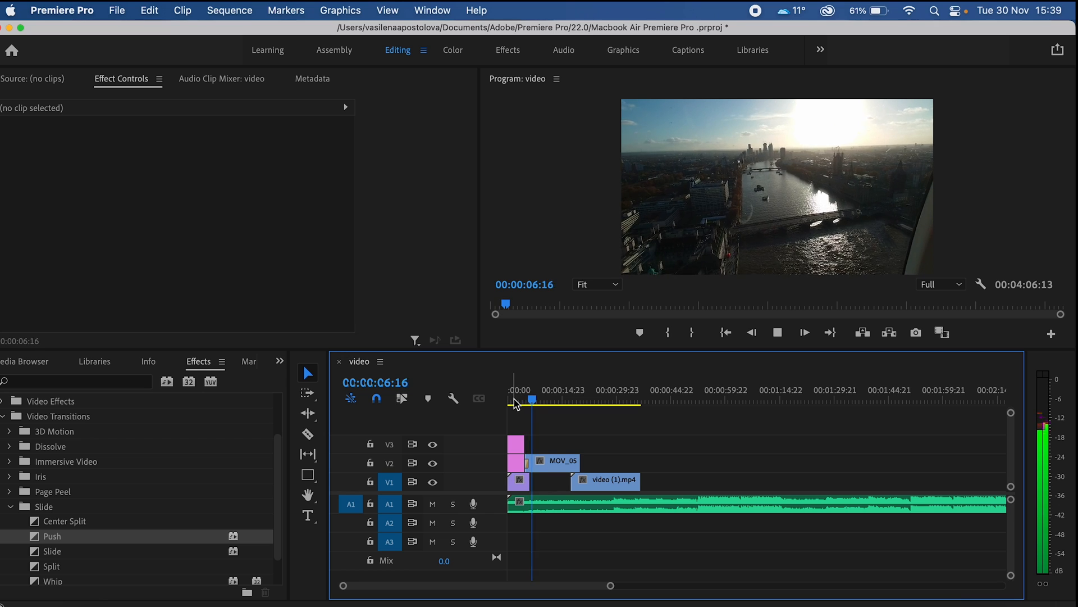
- Ripple delete the aerial MOV_0575.mp4 clip so later clips close the gap
{"action": "key", "text": "space"}
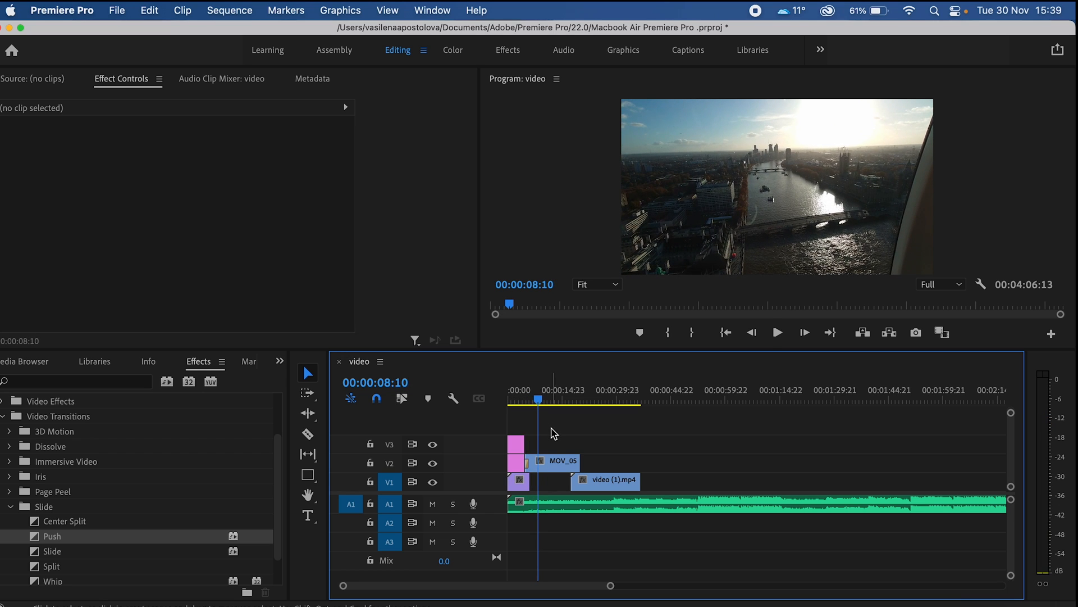
{"action": "key", "text": "c"}
{"action": "key", "text": "v"}
{"action": "left_click", "coordinate": [562, 463]}
{"action": "mouse_move", "coordinate": [563, 462]}
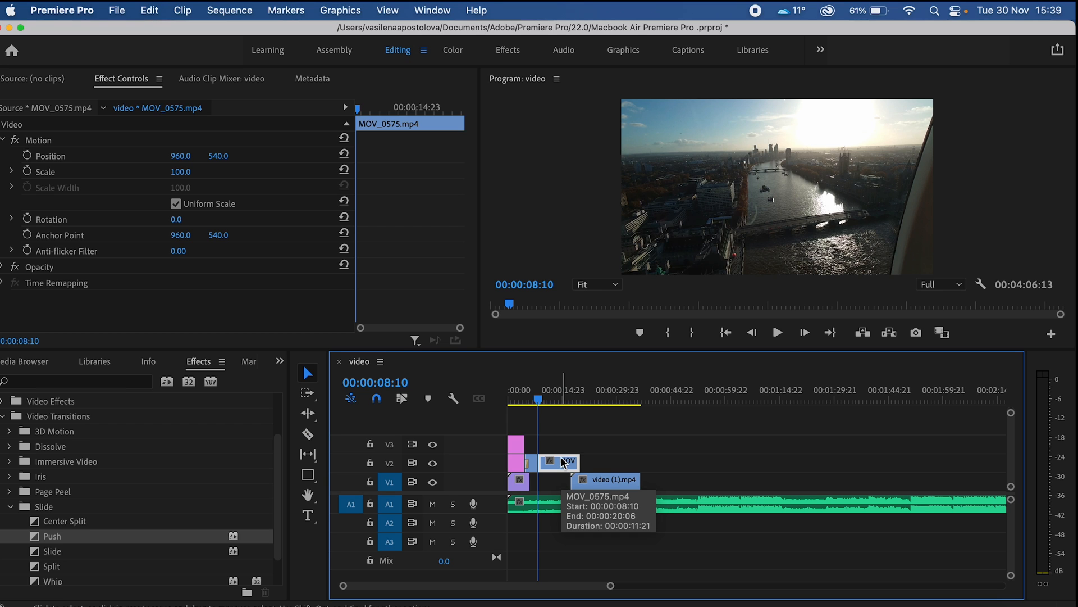
{"action": "key", "text": "shift+Delete"}
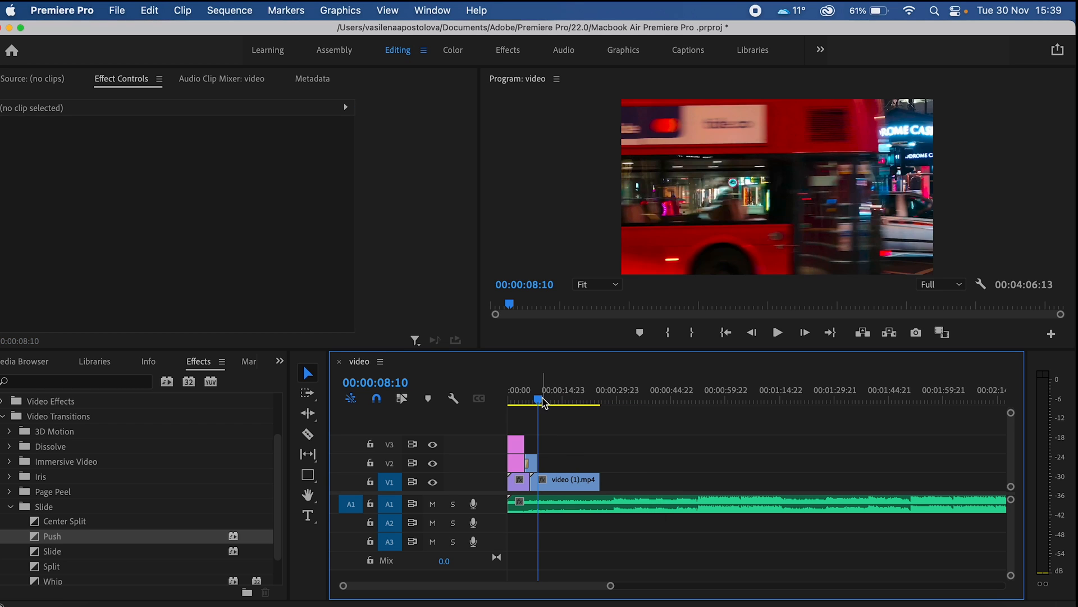
{"action": "left_click_drag", "start_coordinate": [543, 403], "coordinate": [540, 407]}
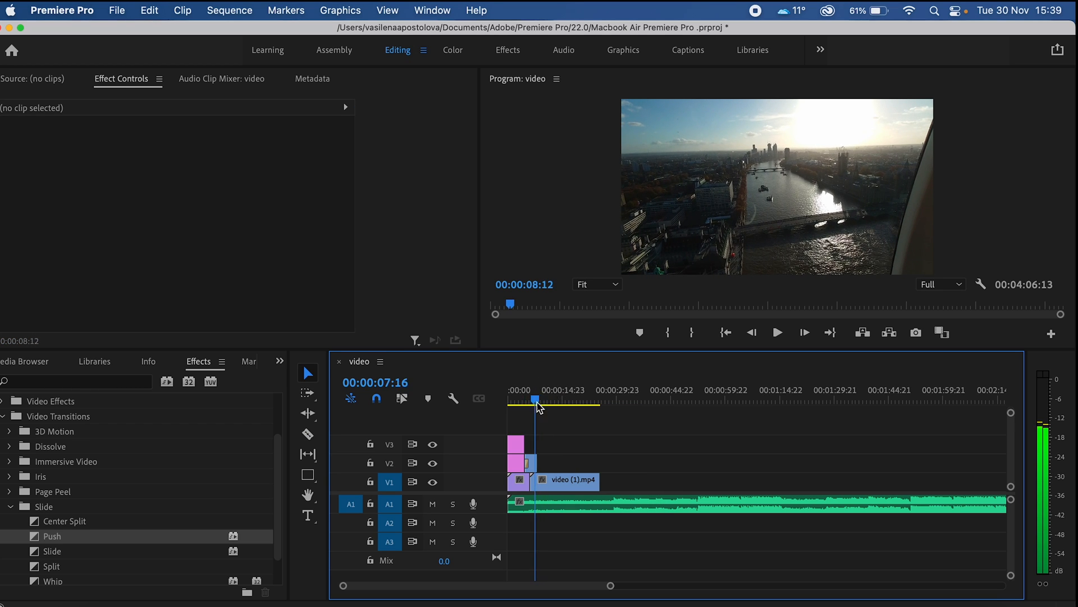
- Add a Slide > Split transition at the resulting edit point and return to the sequence start
{"action": "left_click", "coordinate": [78, 555]}
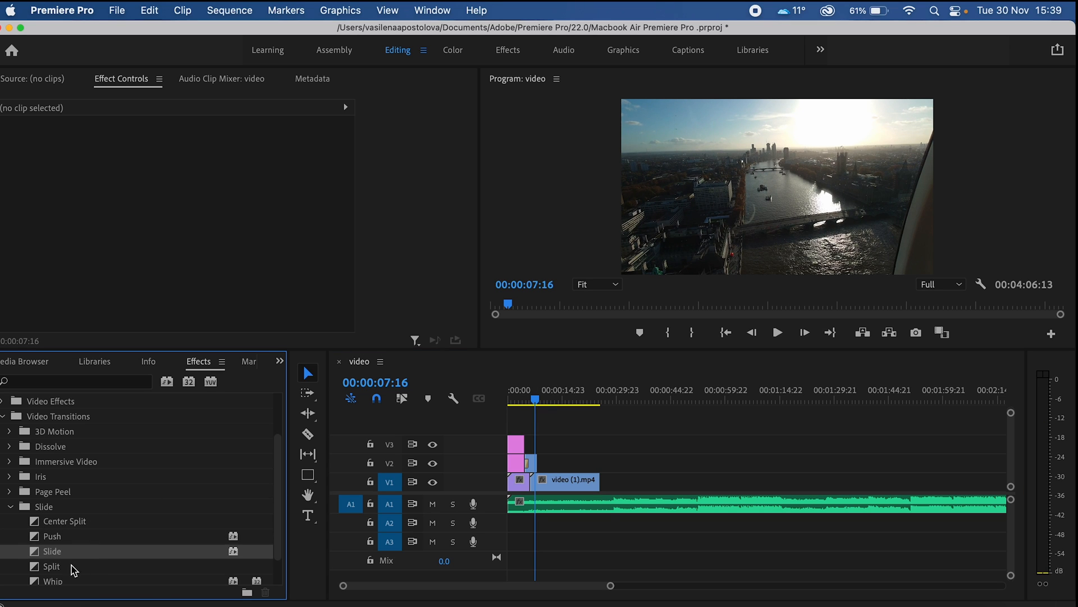
{"action": "left_click_drag", "start_coordinate": [61, 569], "coordinate": [537, 461]}
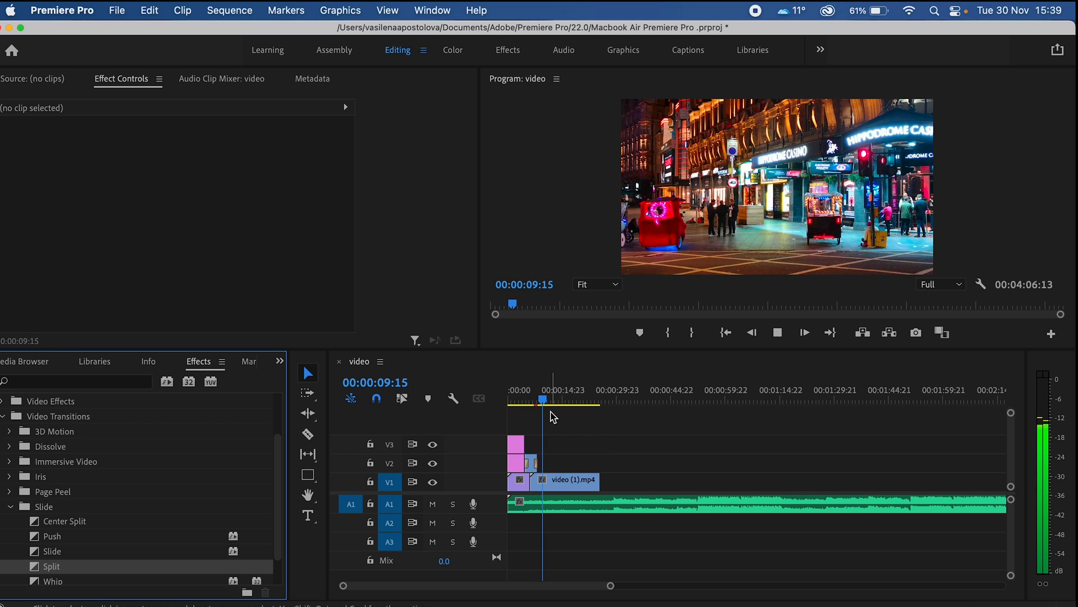
{"action": "left_click", "coordinate": [462, 410]}
{"action": "key", "text": "Home"}
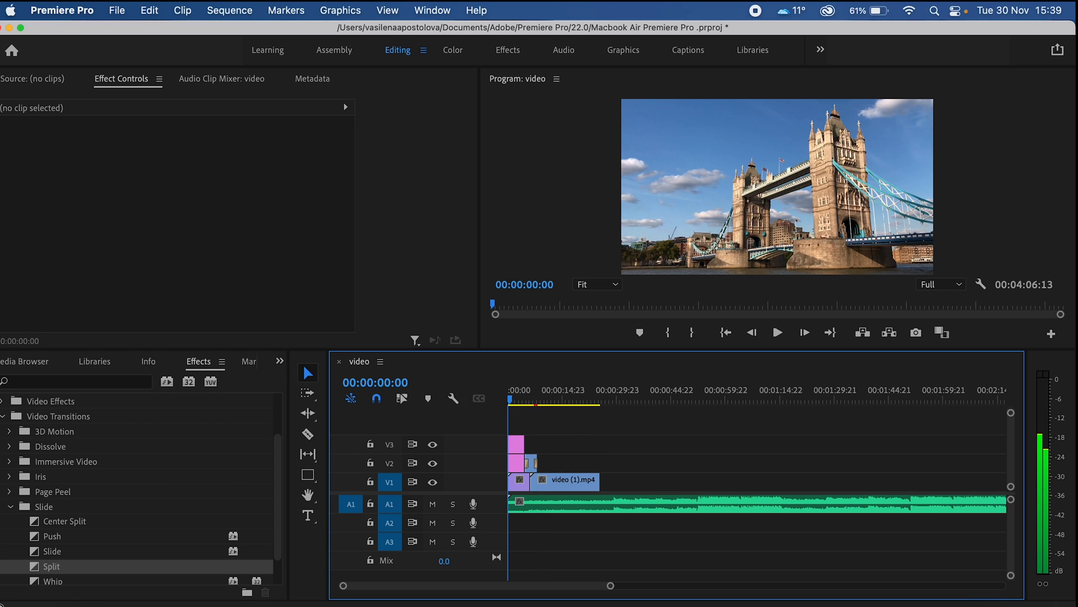
- Play the finished 25-second sequence from the start and reach the File menu for export
{"action": "key", "text": "space"}
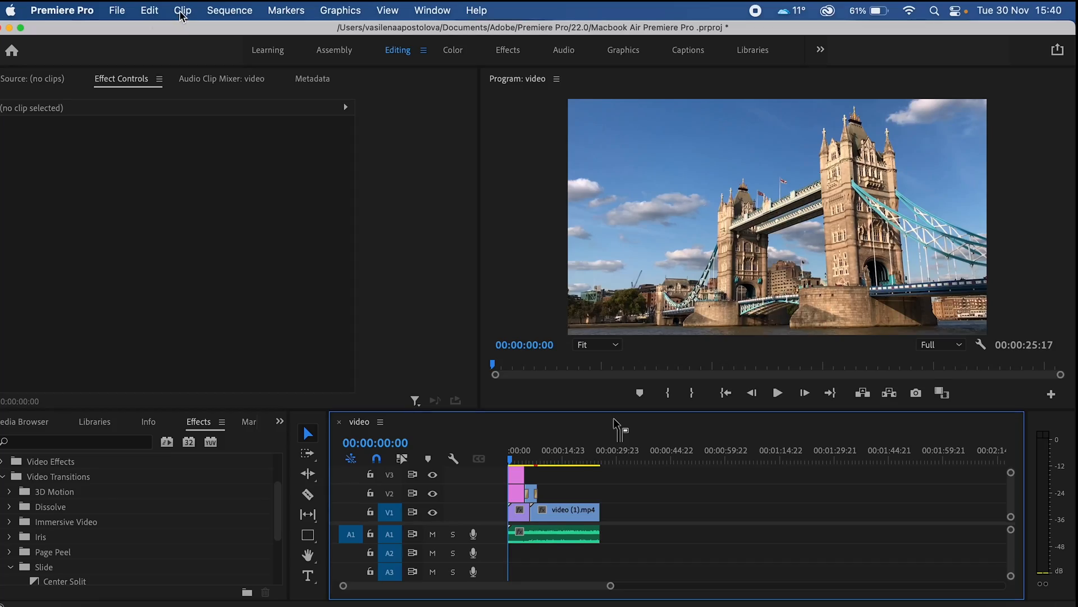
{"action": "left_click", "coordinate": [123, 13]}
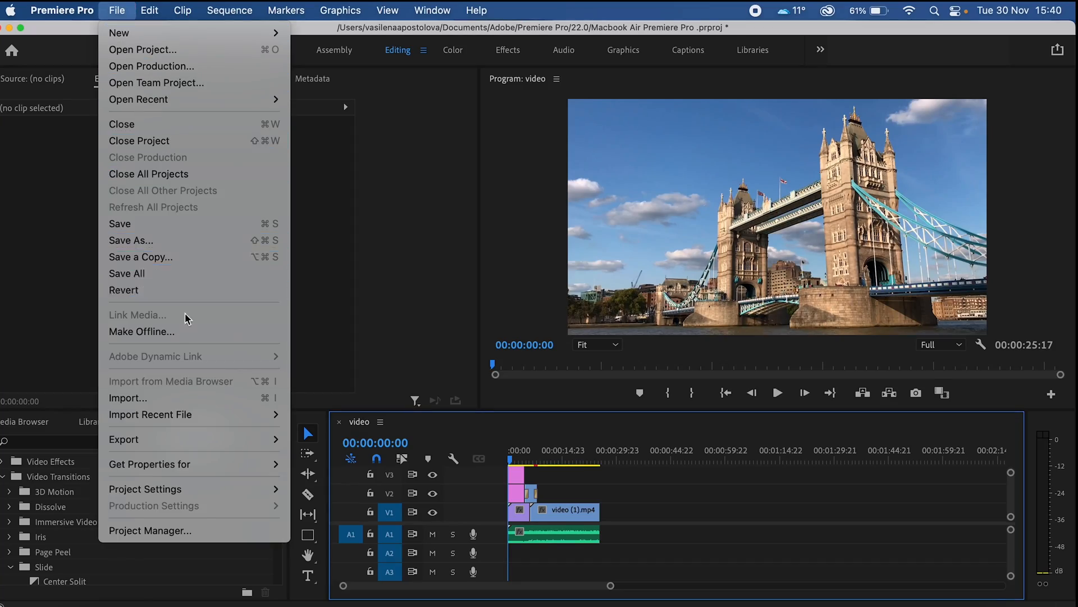
{"action": "mouse_move", "coordinate": [125, 440]}
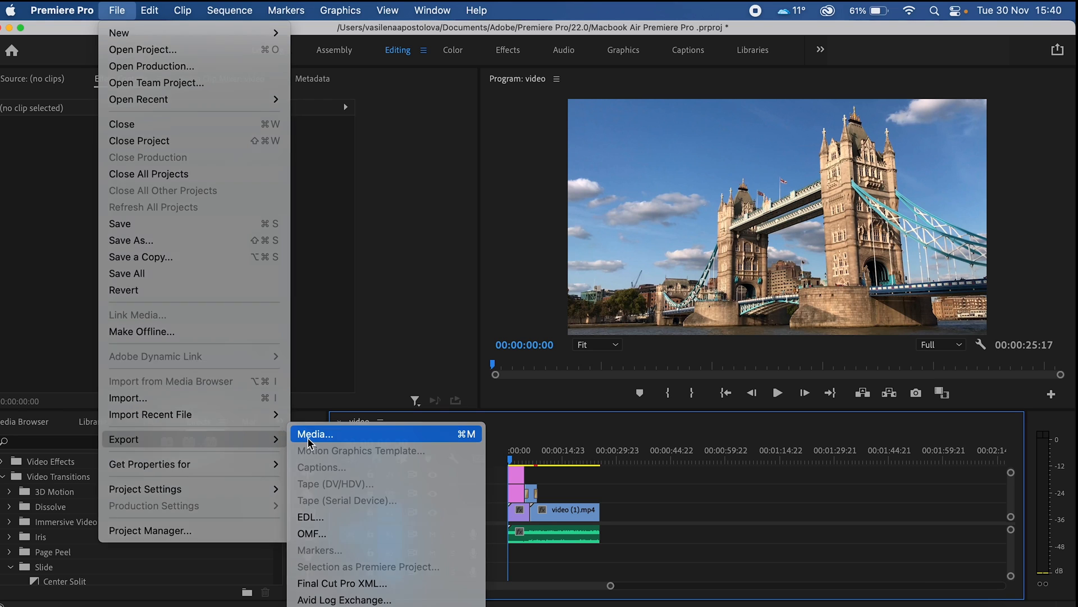
- Export the sequence as H.264 media with the YouTube 2160p 4K Ultra HD preset
{"action": "left_click", "coordinate": [309, 436]}
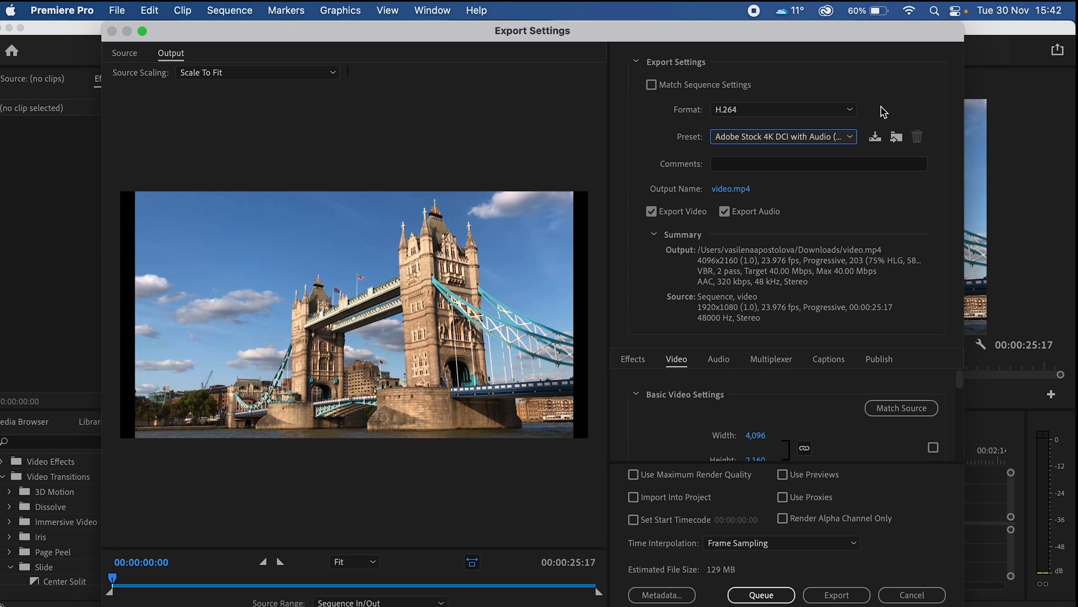
{"action": "left_click", "coordinate": [854, 138]}
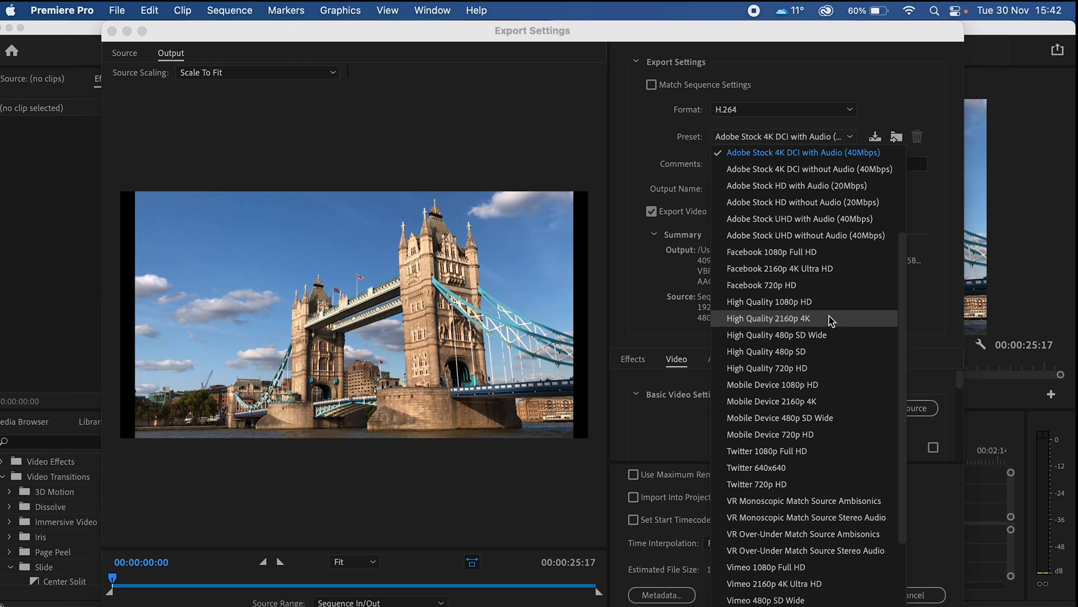
{"action": "scroll", "coordinate": [830, 306], "scroll_direction": "up", "scroll_amount": 3}
{"action": "scroll", "coordinate": [824, 371], "scroll_direction": "down", "scroll_amount": 2}
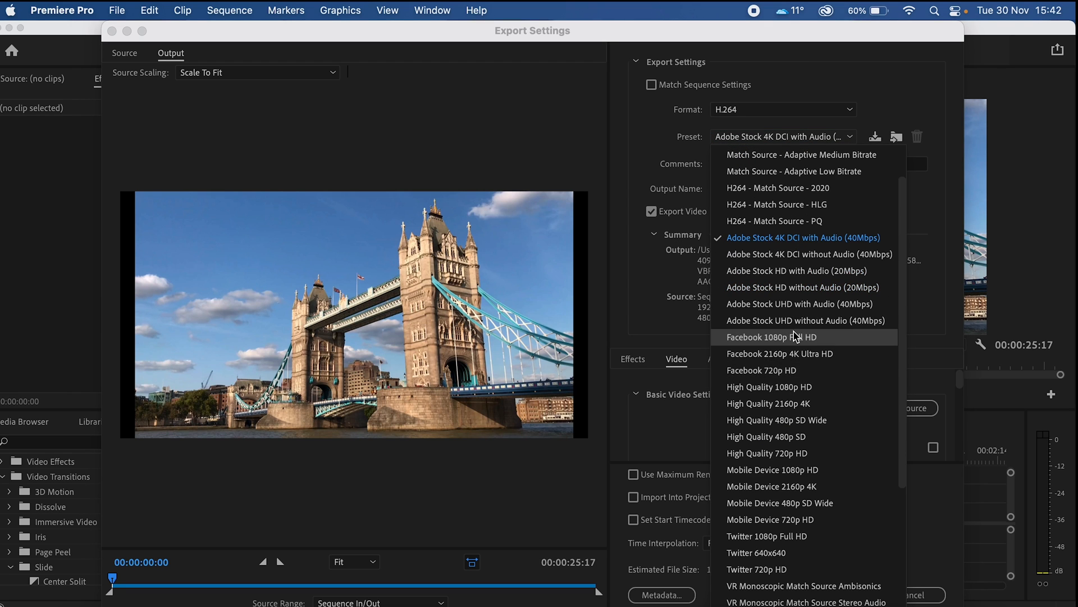
{"action": "scroll", "coordinate": [797, 338], "scroll_direction": "down", "scroll_amount": 3}
{"action": "scroll", "coordinate": [796, 334], "scroll_direction": "down", "scroll_amount": 1}
{"action": "scroll", "coordinate": [796, 331], "scroll_direction": "down", "scroll_amount": 1}
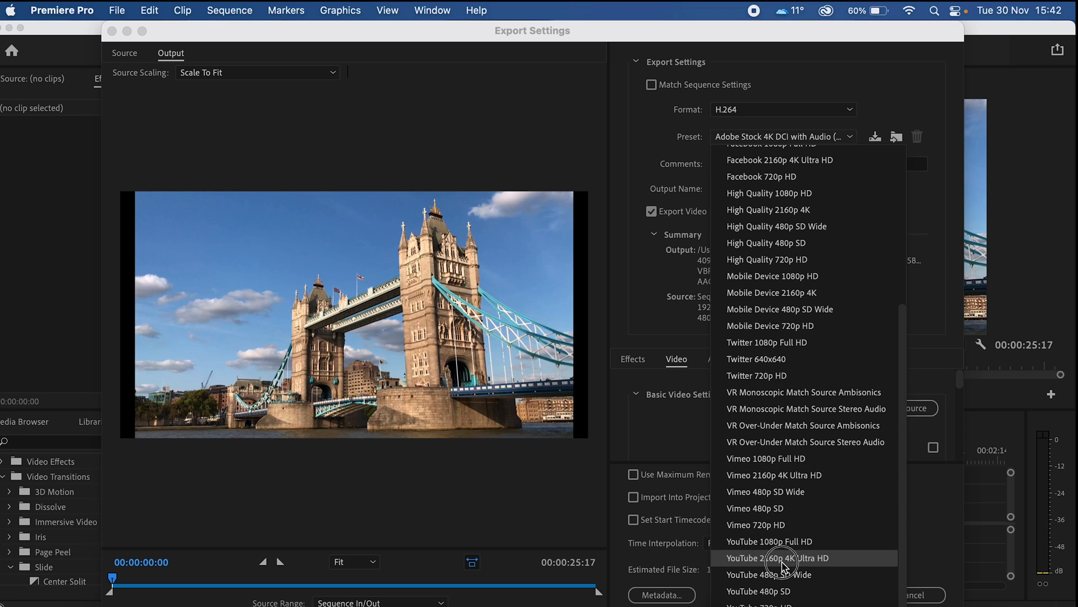
{"action": "left_click", "coordinate": [784, 557]}
{"action": "left_click", "coordinate": [821, 594]}
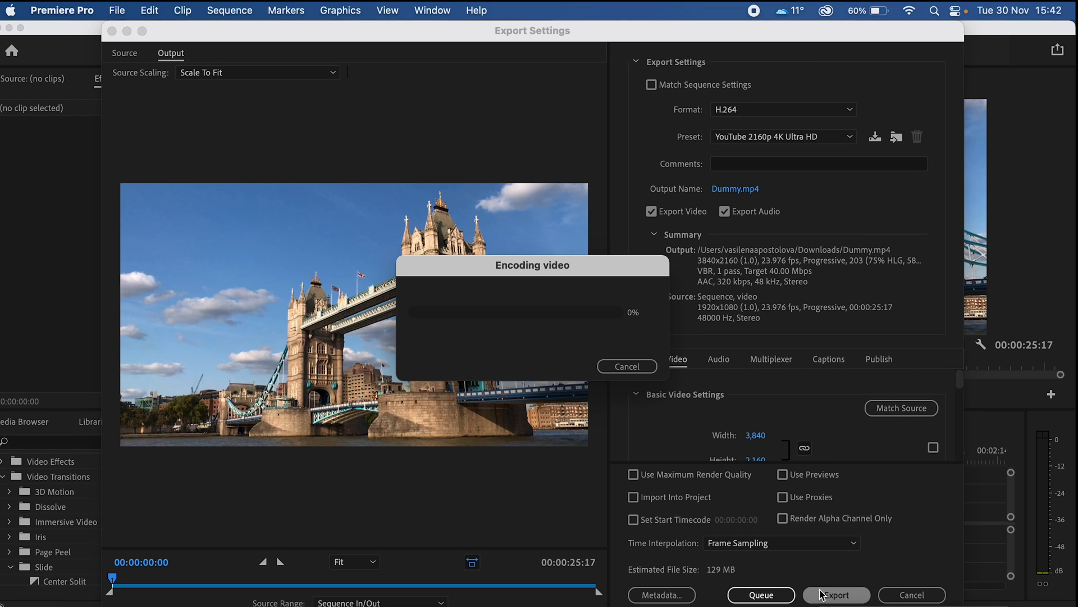